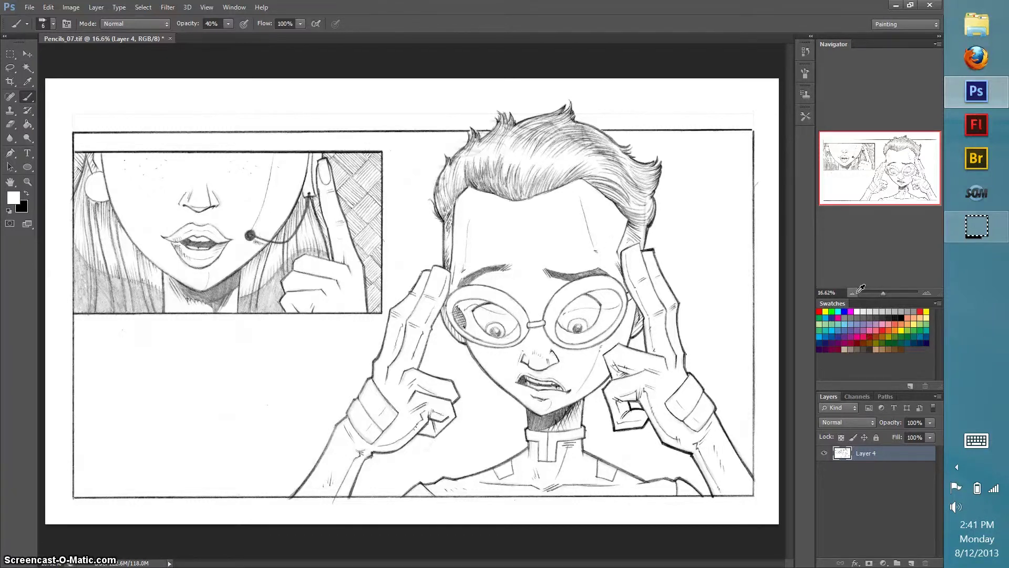
# Add a new layer named inks above the pencil drawing
pyautogui.hotkey('ctrl', 'shift', 'n')
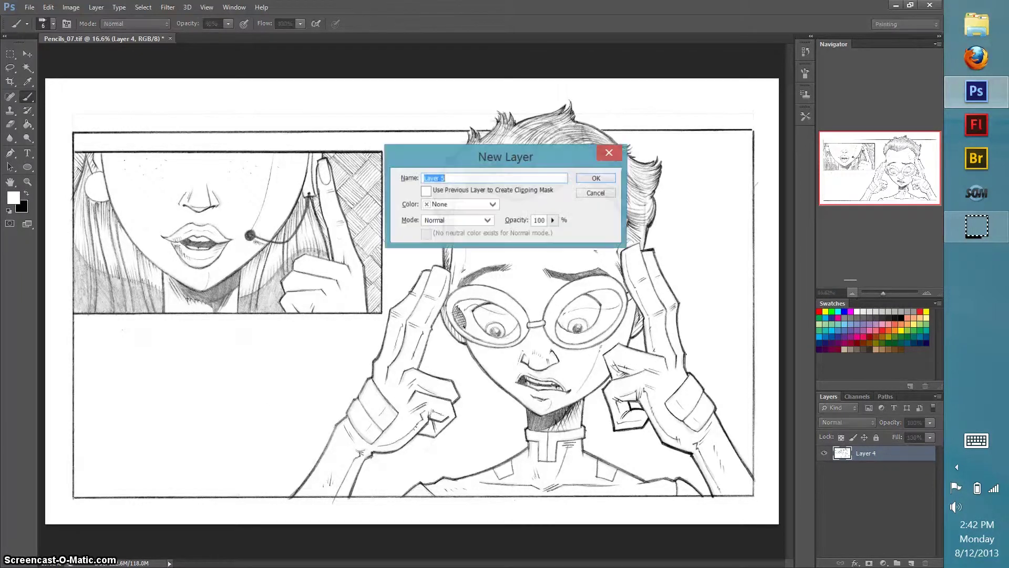
pyautogui.write('inks')
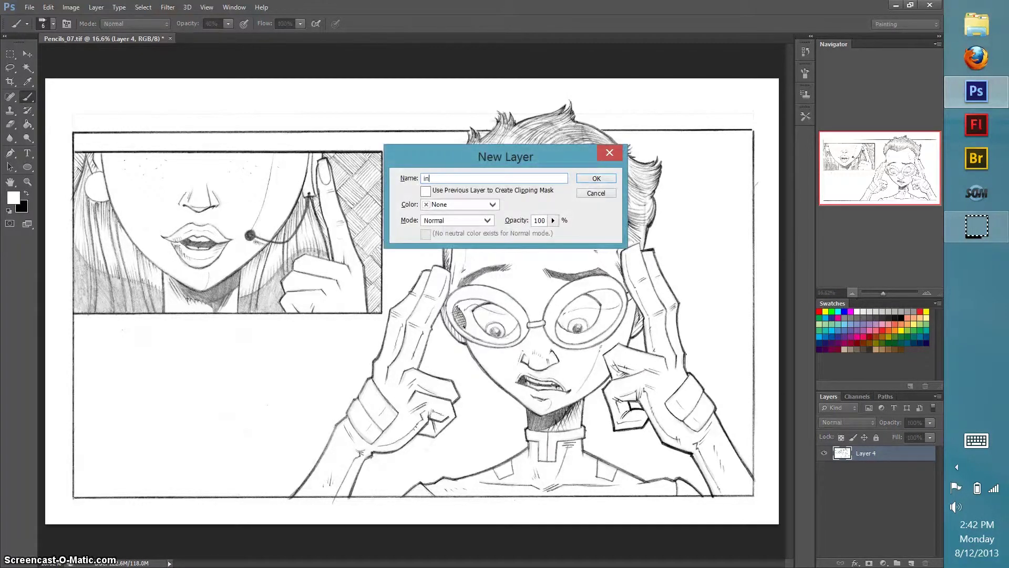
pyautogui.press('Return')
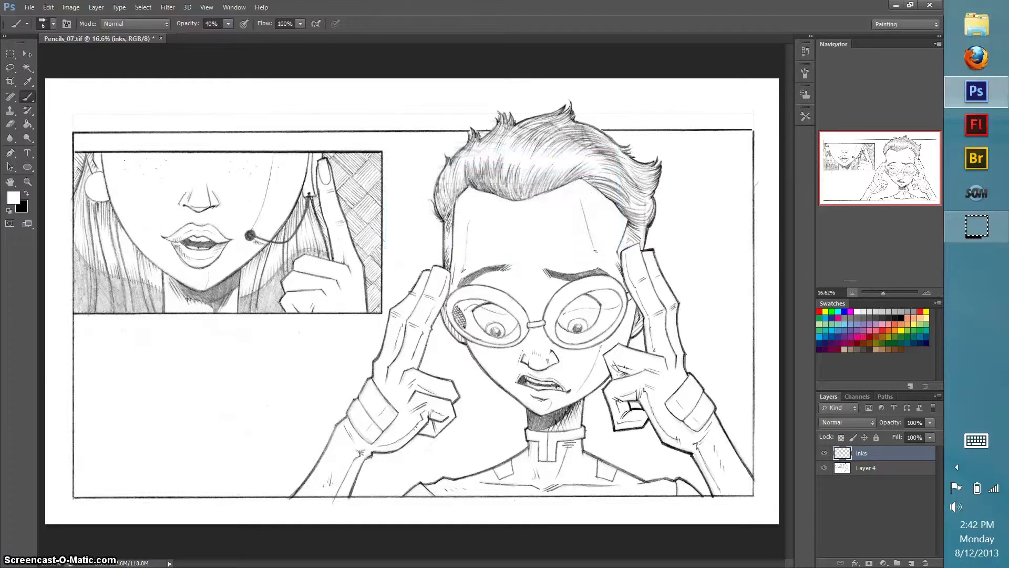
# Lock all of Layer 4 and make the inks layer active again
pyautogui.click(869, 469)
pyautogui.click(877, 437)
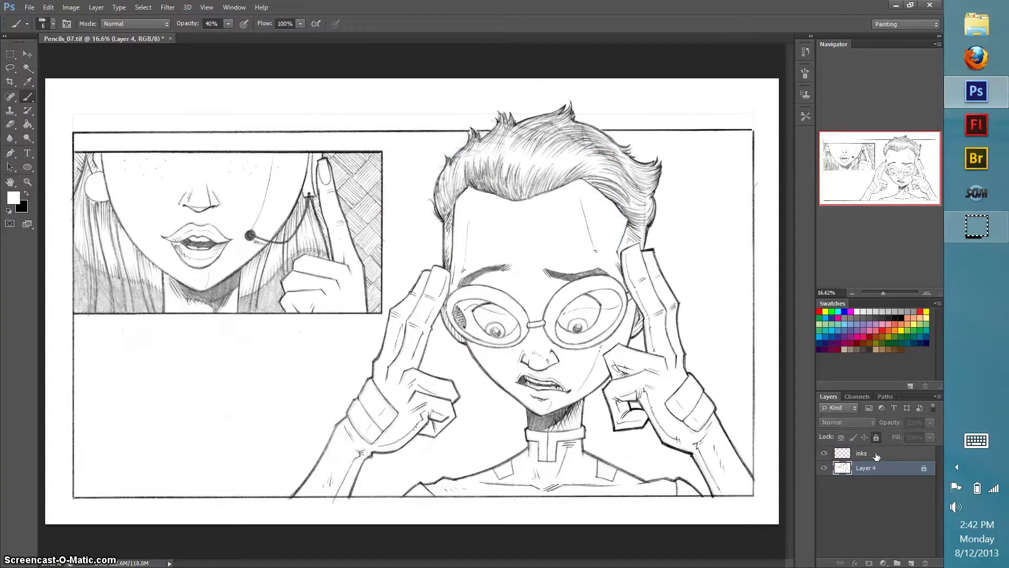
pyautogui.click(866, 454)
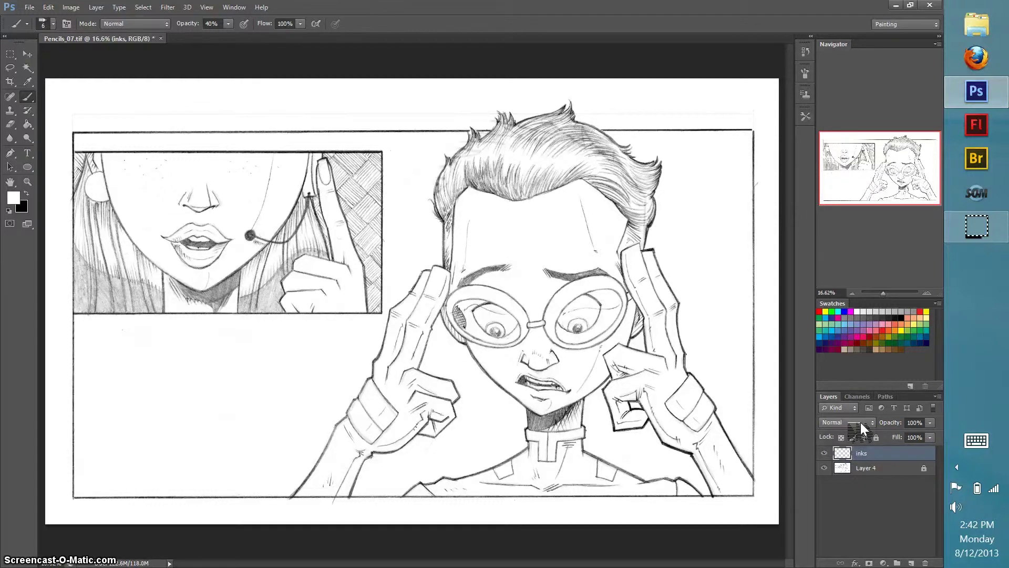
# Choose the hard round brush preset with the tapered, pressure-sized stroke for the inks layer
pyautogui.press('F5')
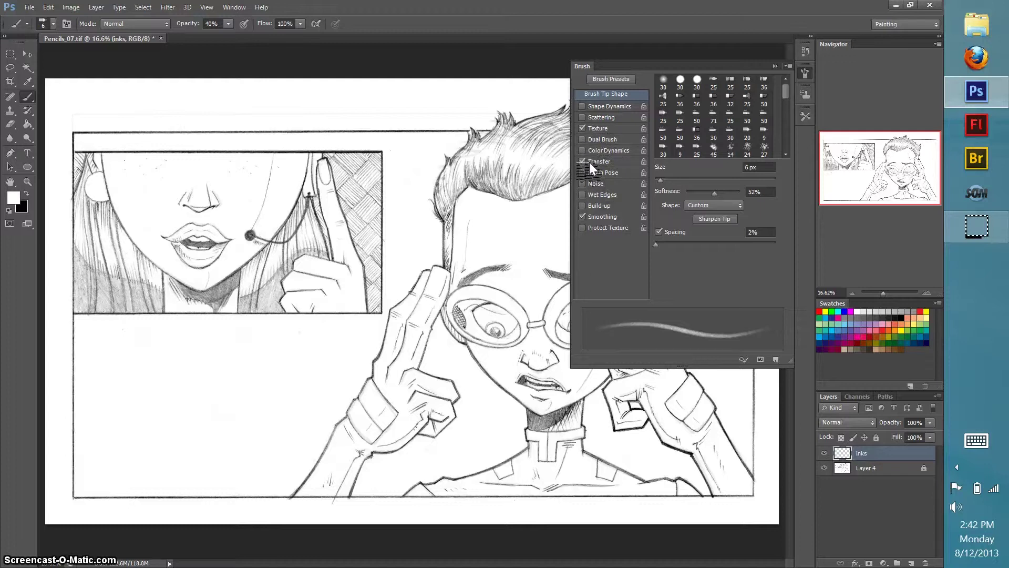
pyautogui.press('F5')
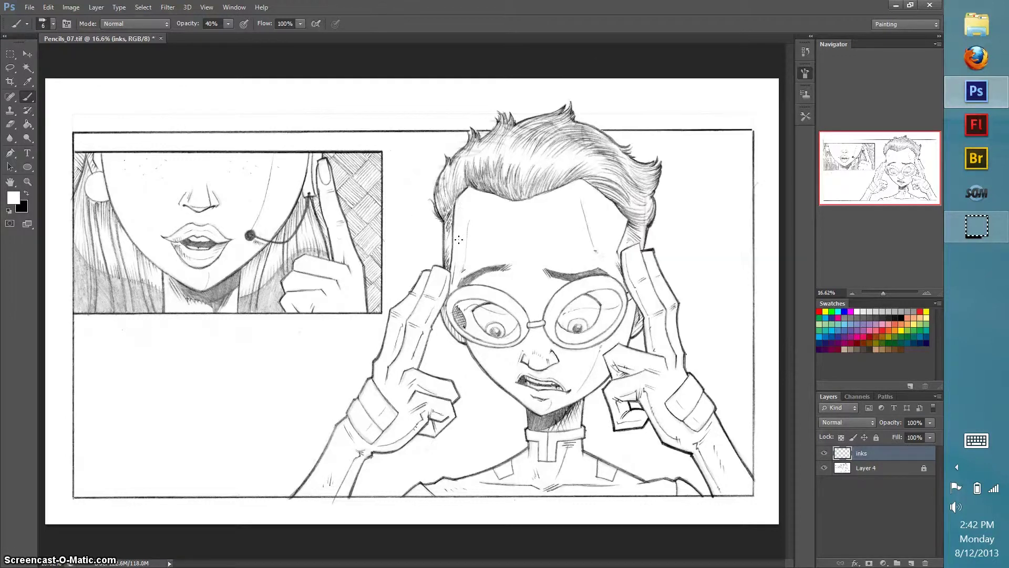
pyautogui.rightClick(456, 242)
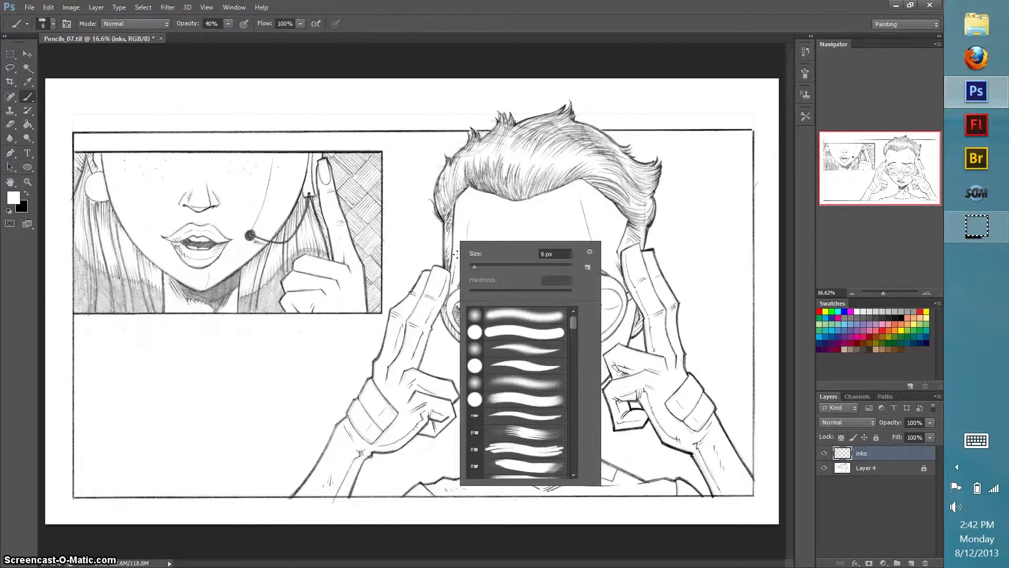
pyautogui.click(516, 365)
pyautogui.click(517, 365)
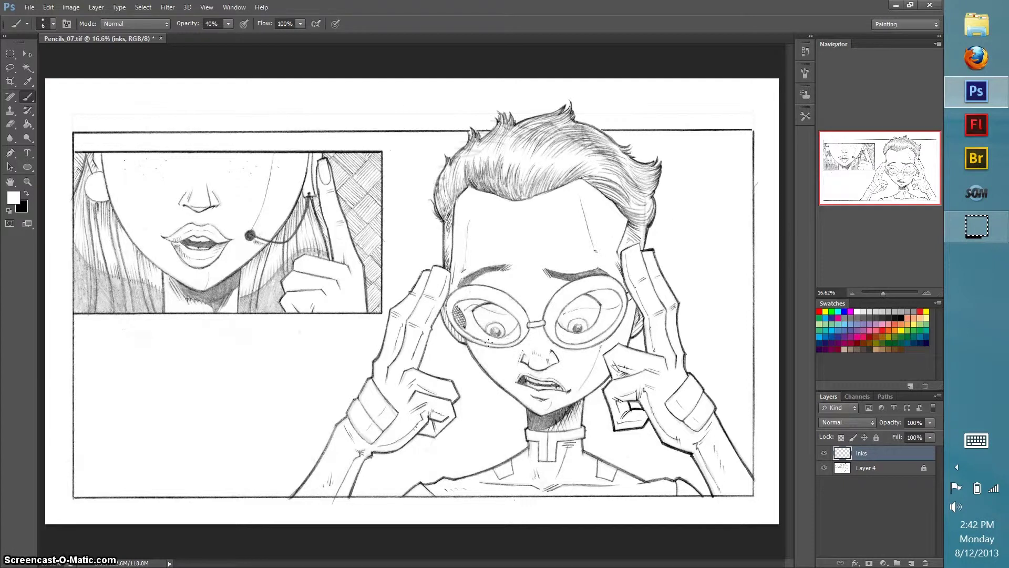
# Try a wider brush tip spacing, and set the spacing to 15%
pyautogui.press('F5')
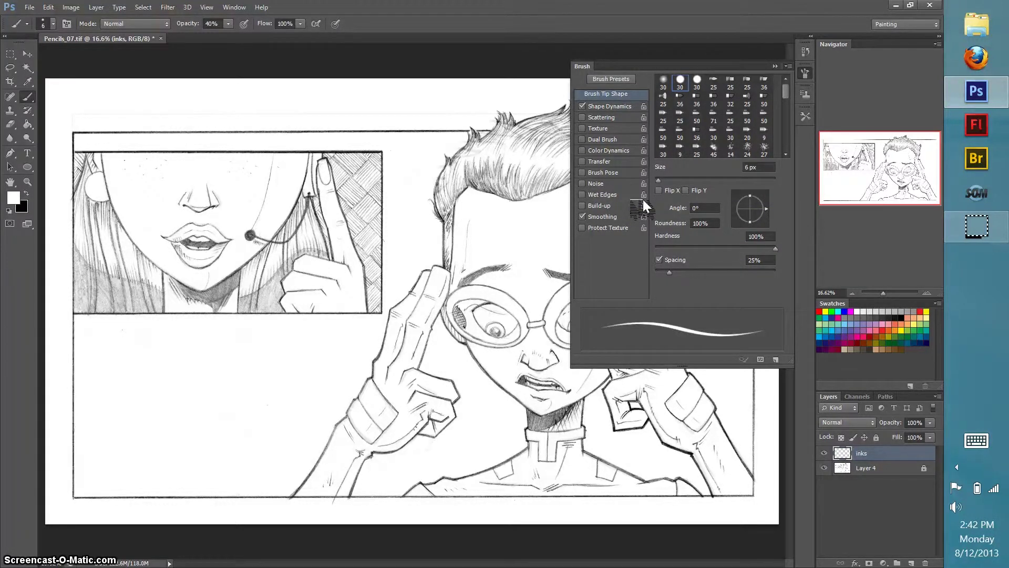
pyautogui.click(770, 260)
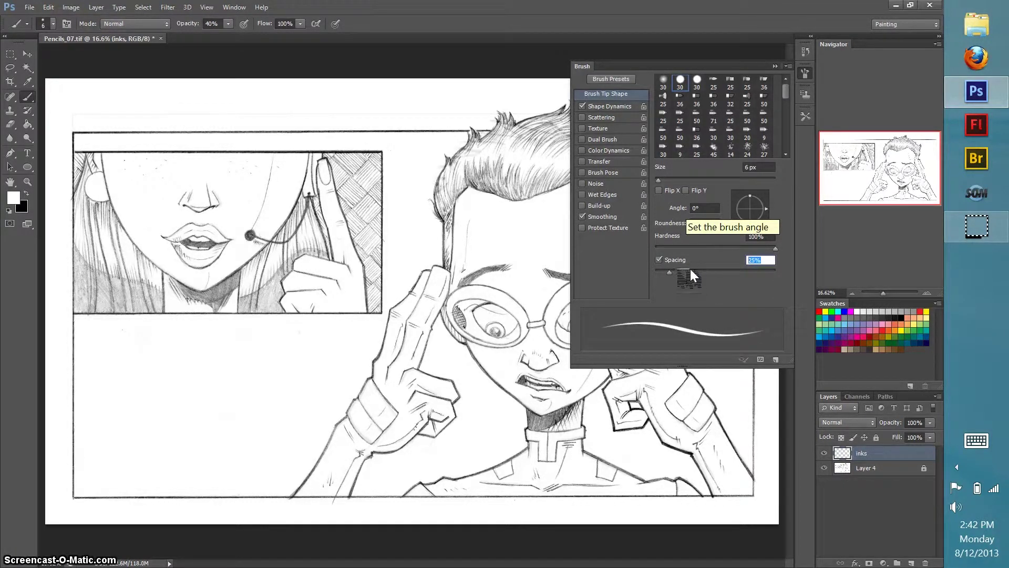
pyautogui.moveTo(669, 272); pyautogui.dragTo(710, 273)
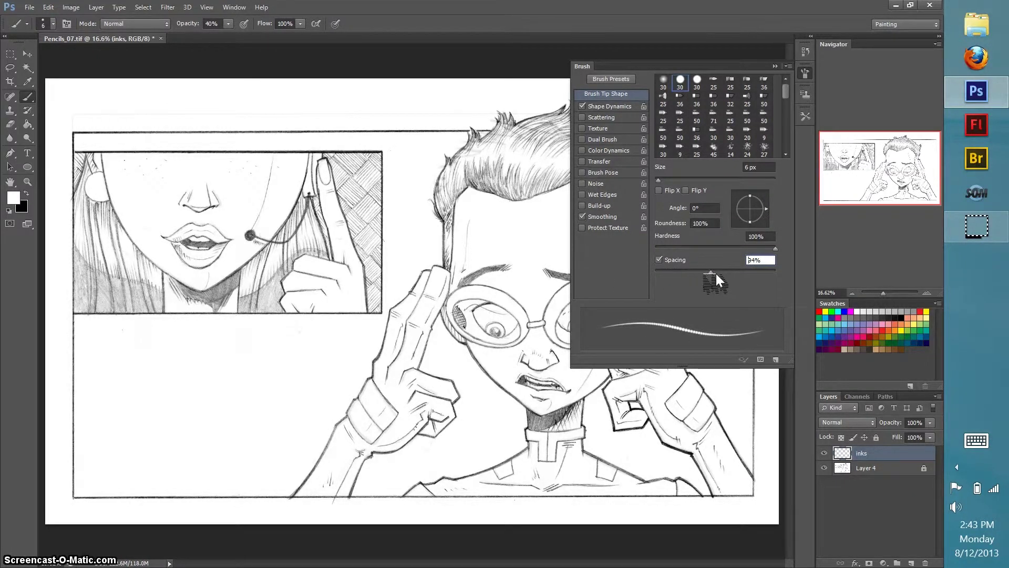
pyautogui.moveTo(710, 272)
pyautogui.mouseDown()
pyautogui.moveTo(732, 272)
pyautogui.moveTo(668, 272)
pyautogui.mouseUp()
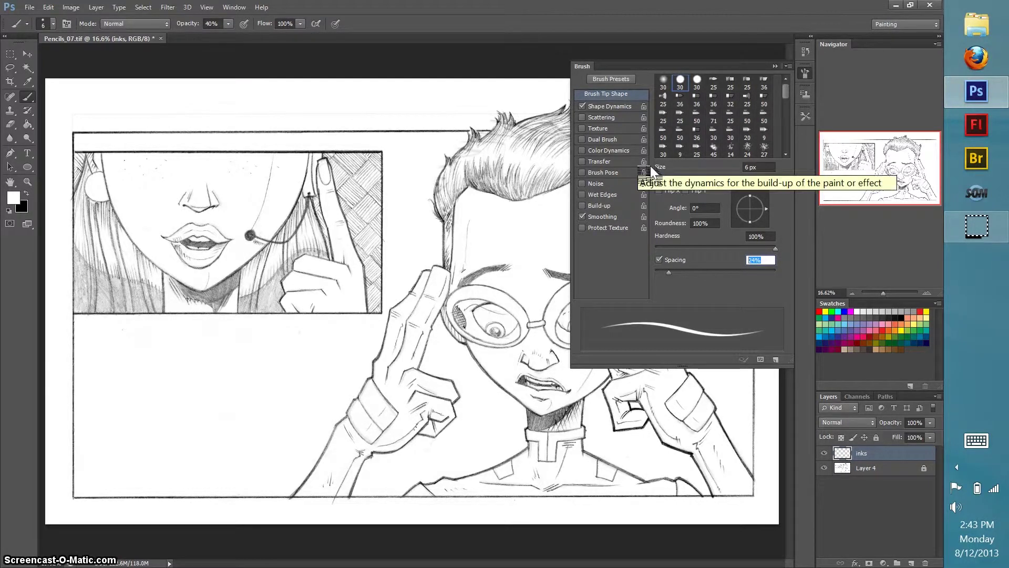
pyautogui.write('1')
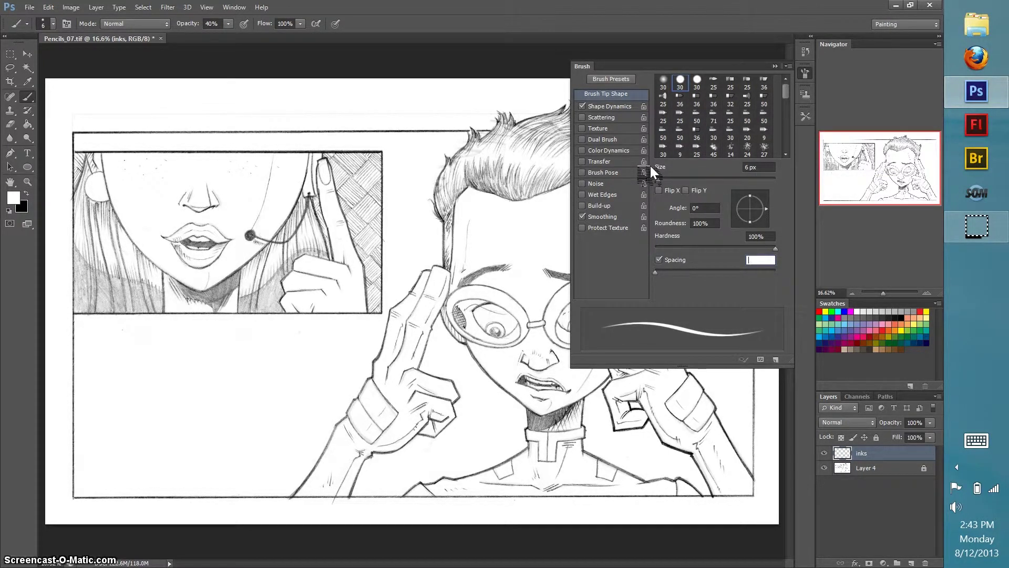
pyautogui.write('5')
# Turn off the brush's Smoothing option and make black the foreground colour
pyautogui.click(626, 106)
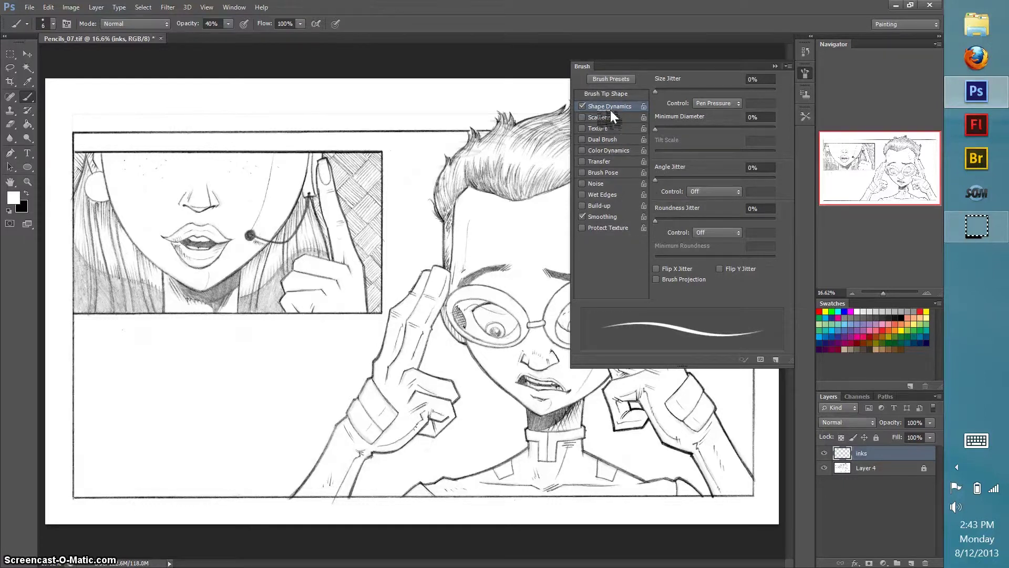
pyautogui.click(600, 217)
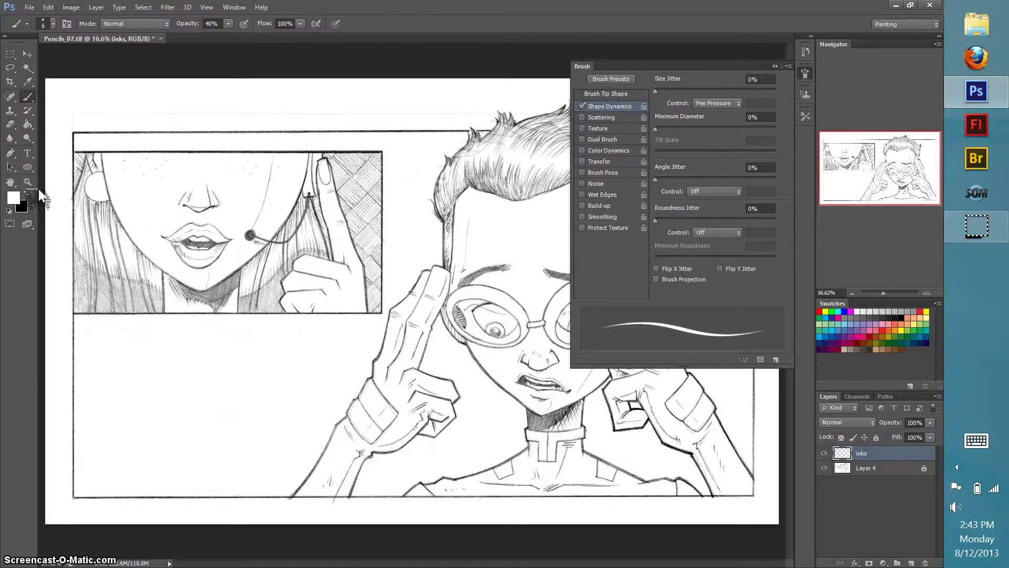
pyautogui.press('x')
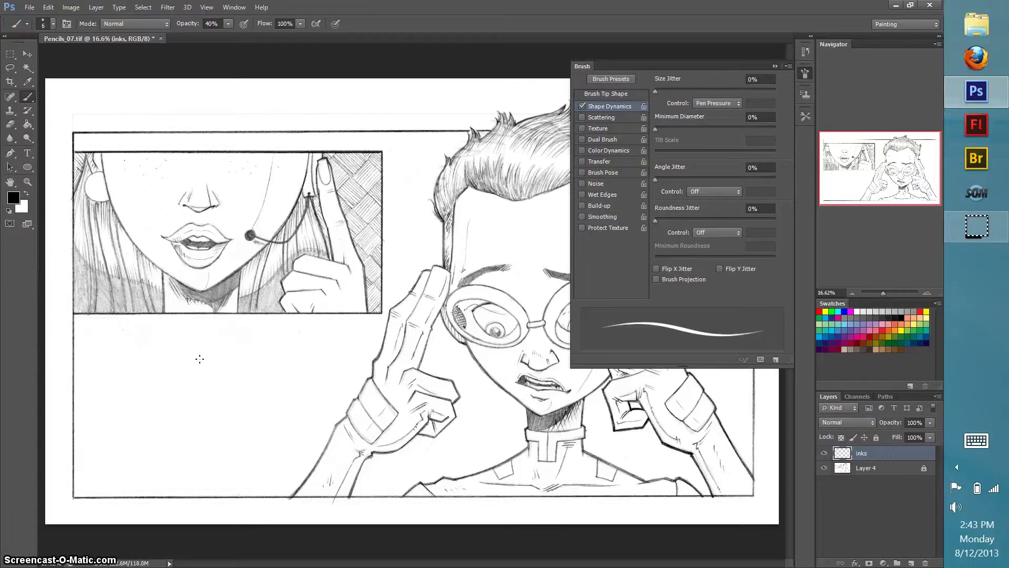
pyautogui.press('F5')
# Enlarge the brush to 35 px for working near the glasses and raised hand
pyautogui.press('z')
pyautogui.moveTo(426, 233); pyautogui.dragTo(565, 390)
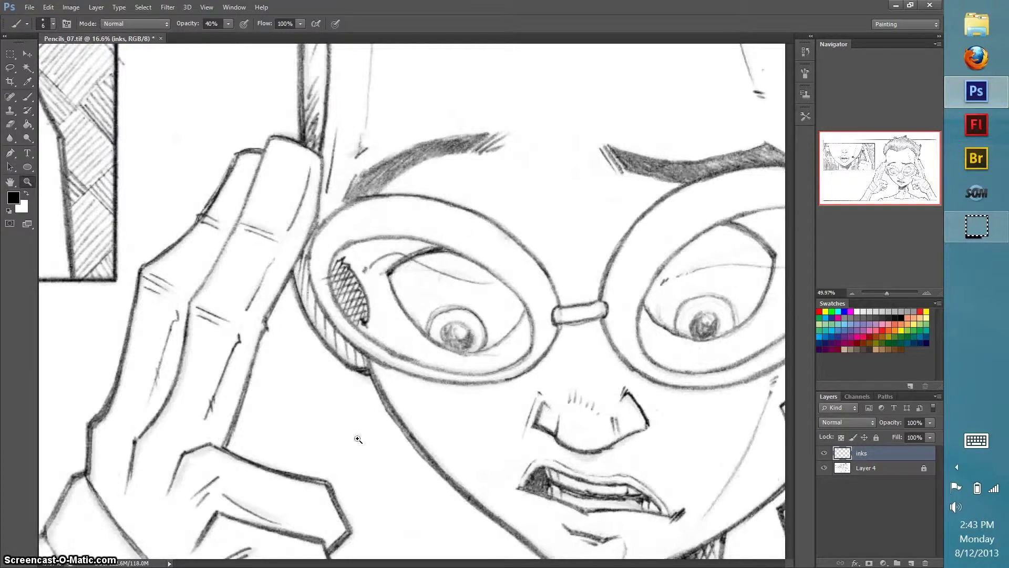
pyautogui.press('b')
pyautogui.press(']')
pyautogui.press(']')
pyautogui.press(']')
pyautogui.press(']')
pyautogui.press(']')
pyautogui.press(']')
# Undo a trial brush stroke beside the cheek and set the brush opacity to 100%
pyautogui.moveTo(308, 364)
pyautogui.mouseDown()
pyautogui.moveTo(338, 394)
pyautogui.moveTo(338, 450)
pyautogui.moveTo(297, 451)
pyautogui.mouseUp()
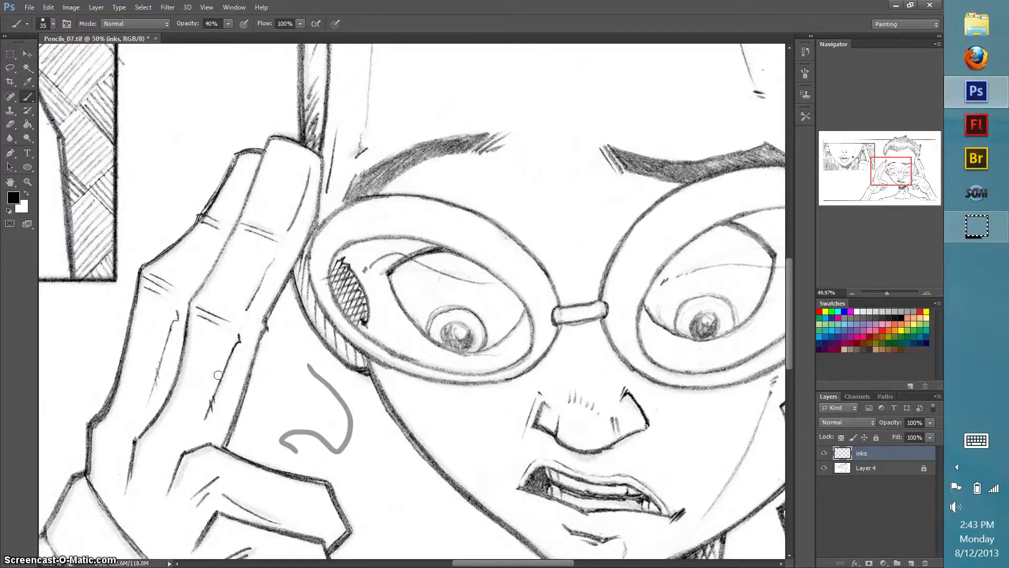
pyautogui.hotkey('ctrl', 'z')
pyautogui.press('0')
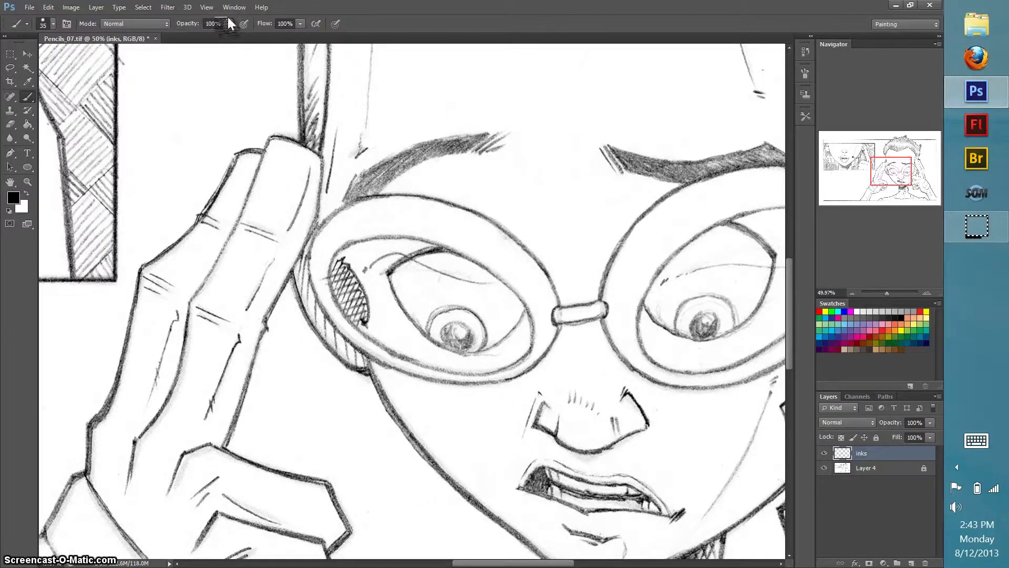
# Draw black trial strokes of varying thickness between the hand and cheek to test the brush, and undo them
pyautogui.moveTo(306, 355)
pyautogui.mouseDown()
pyautogui.moveTo(329, 374)
pyautogui.moveTo(296, 397)
pyautogui.moveTo(325, 465)
pyautogui.moveTo(263, 449)
pyautogui.mouseUp()
pyautogui.press('z')
pyautogui.moveTo(250, 414)
pyautogui.mouseDown()
pyautogui.moveTo(299, 429)
pyautogui.moveTo(345, 471)
pyautogui.mouseUp()
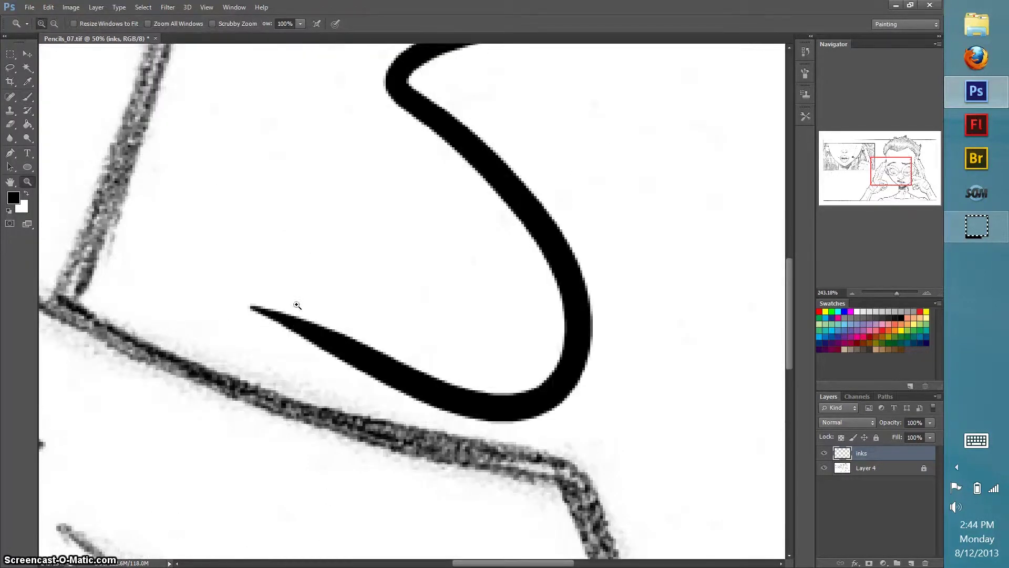
pyautogui.press('b')
pyautogui.moveTo(310, 161)
pyautogui.mouseDown()
pyautogui.moveTo(332, 198)
pyautogui.moveTo(302, 207)
pyautogui.moveTo(253, 184)
pyautogui.moveTo(297, 252)
pyautogui.moveTo(202, 250)
pyautogui.moveTo(201, 264)
pyautogui.moveTo(260, 290)
pyautogui.moveTo(119, 318)
pyautogui.mouseUp()
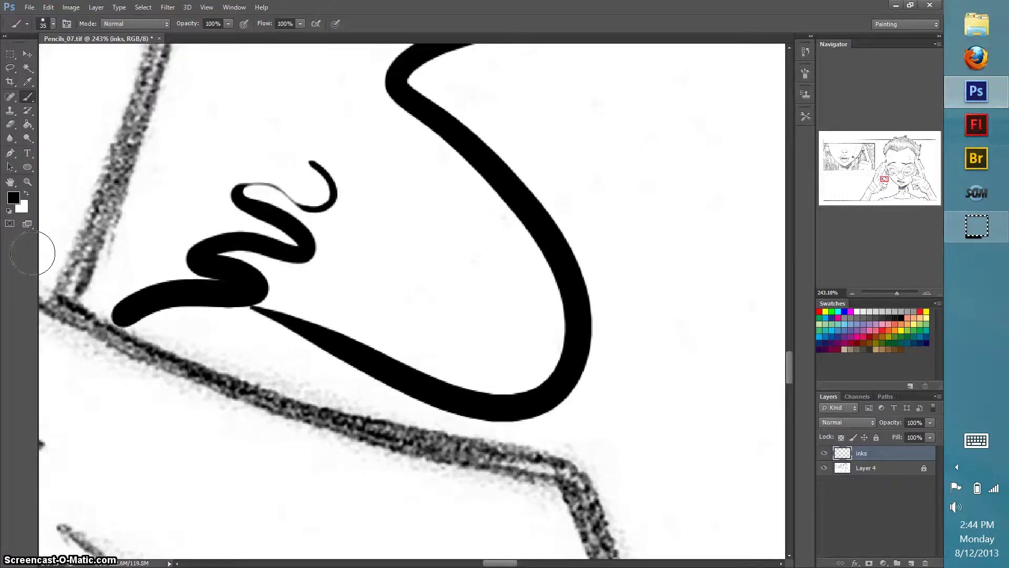
pyautogui.hotkey('ctrl', 'alt', 'z')
pyautogui.hotkey('ctrl', 'alt', 'z')
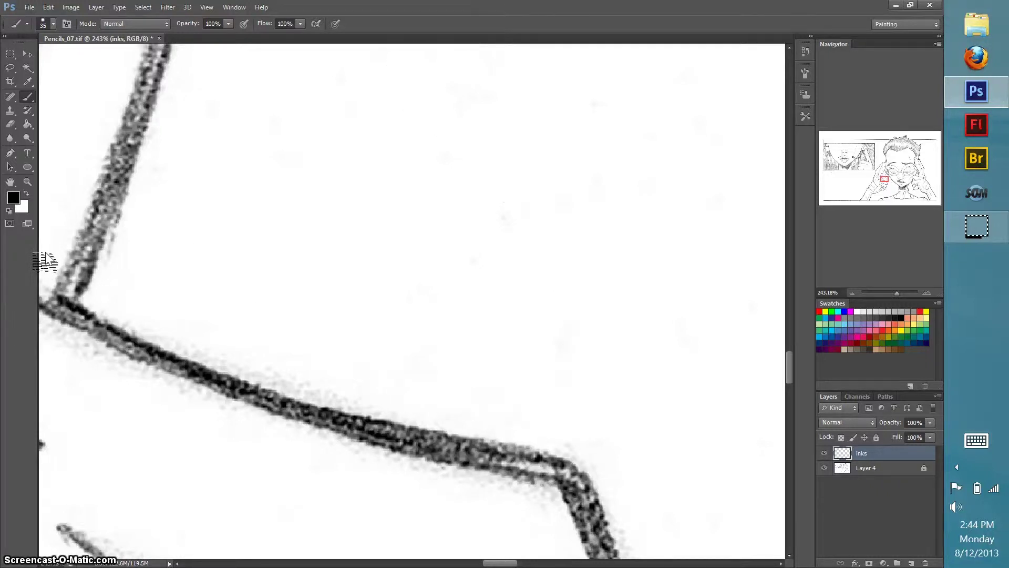
# Unlock Layer 4 with the pencil drawing and lower its opacity to 21%
pyautogui.hotkey('ctrl', '0')
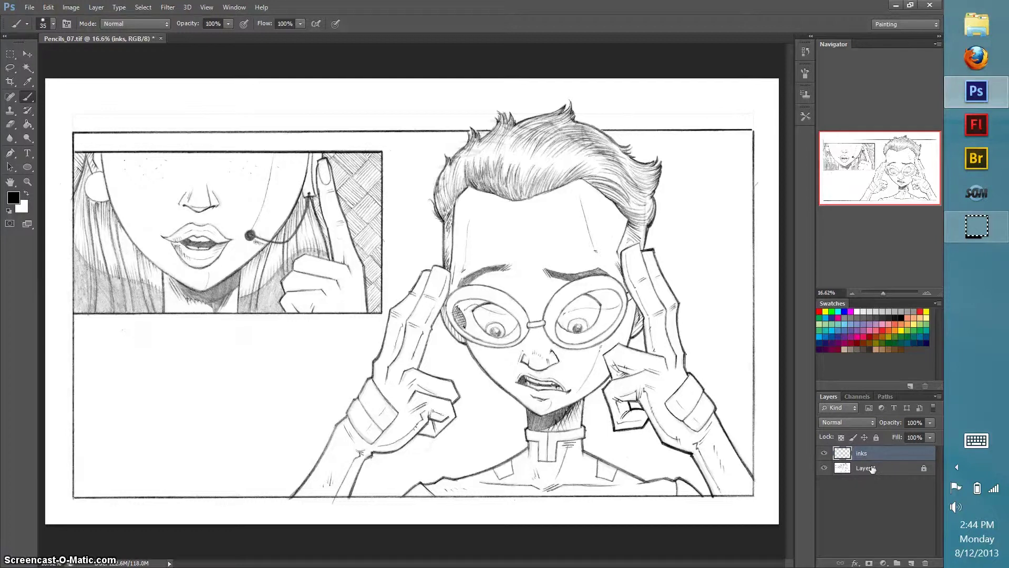
pyautogui.click(902, 468)
pyautogui.click(877, 436)
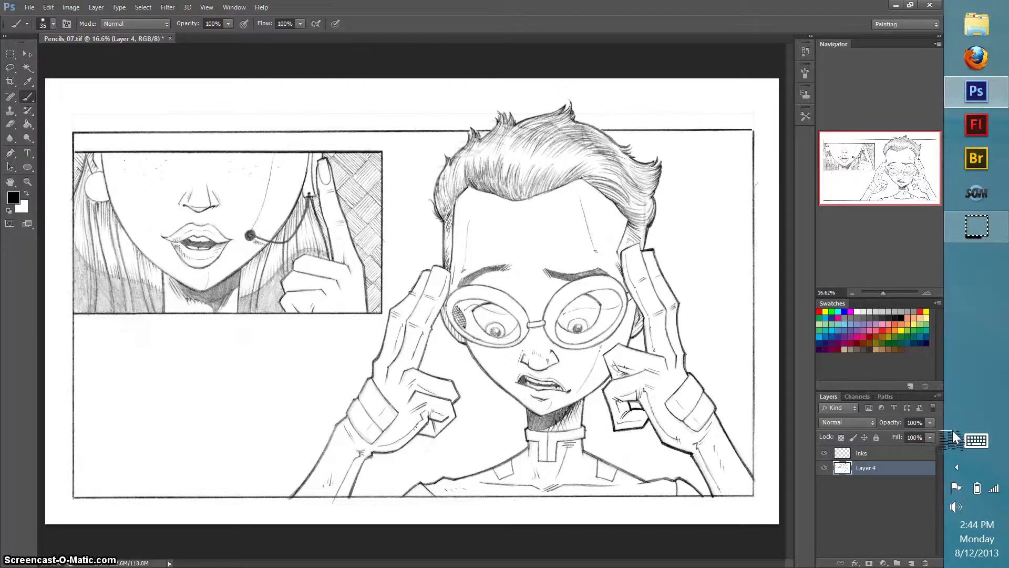
pyautogui.click(939, 421)
pyautogui.moveTo(897, 435); pyautogui.dragTo(890, 435)
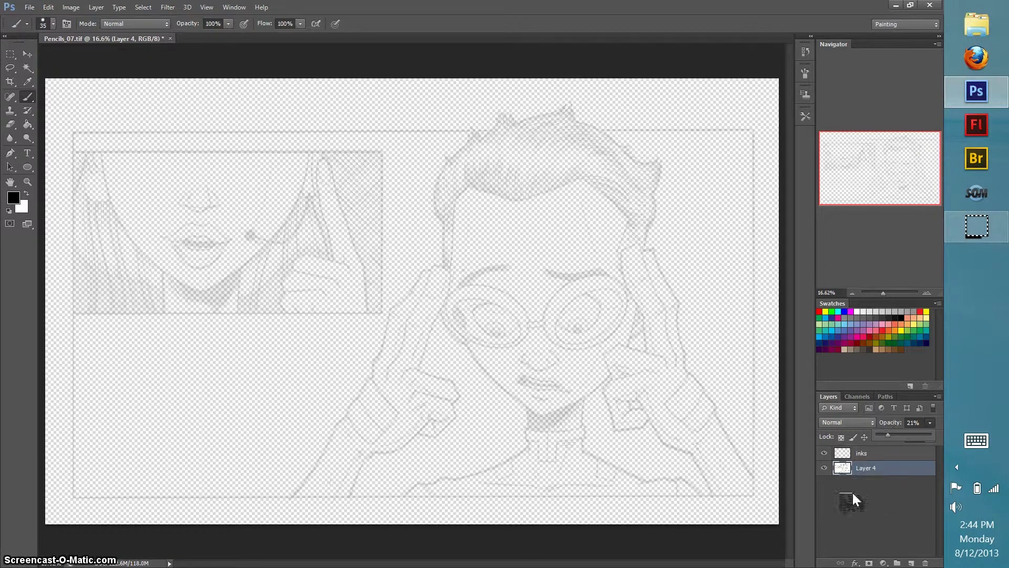
pyautogui.click(864, 503)
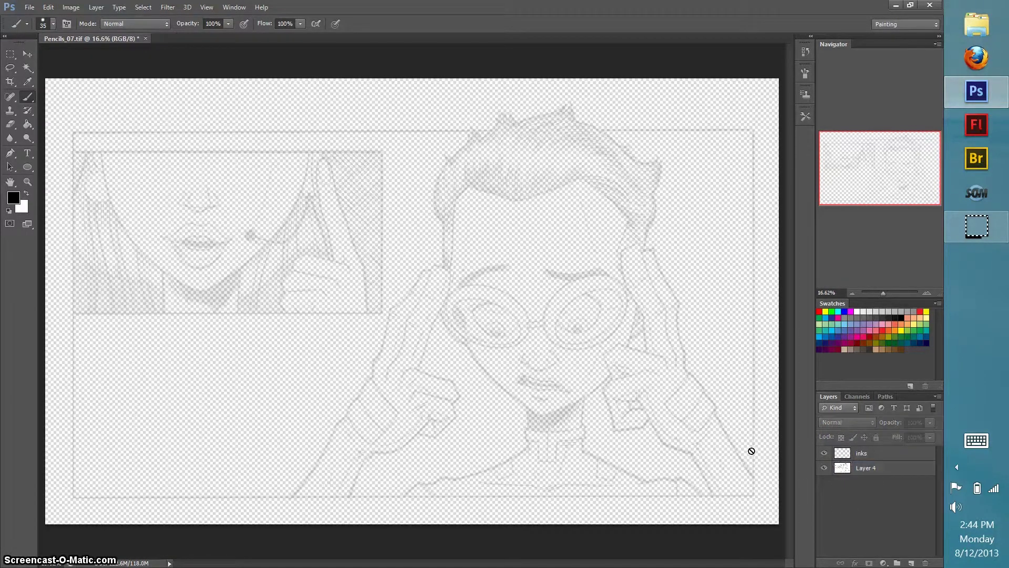
# Add a new layer filled with white and place it beneath Layer 4 as a background
pyautogui.hotkey('ctrl', 'shift', 'n')
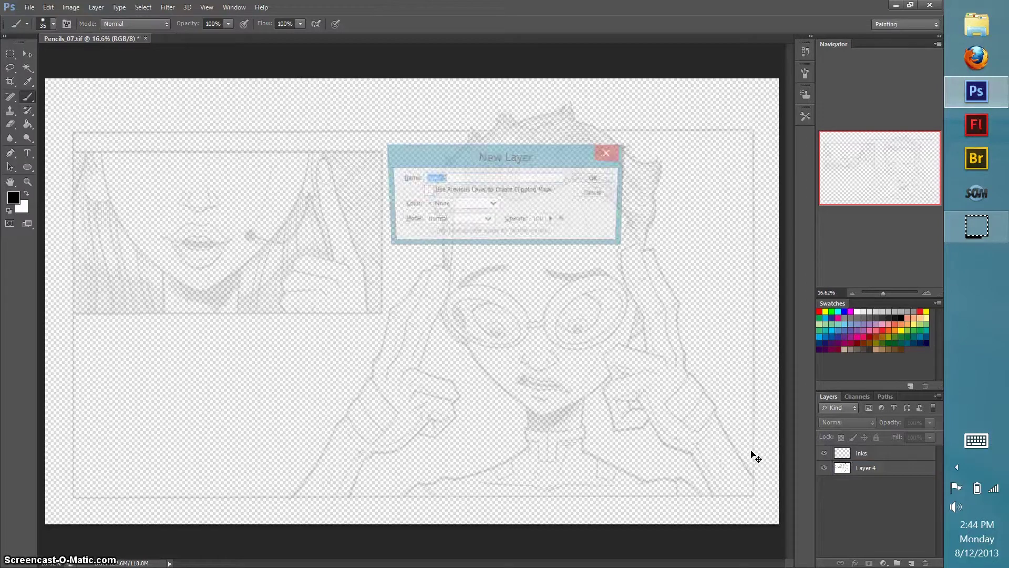
pyautogui.press('Return')
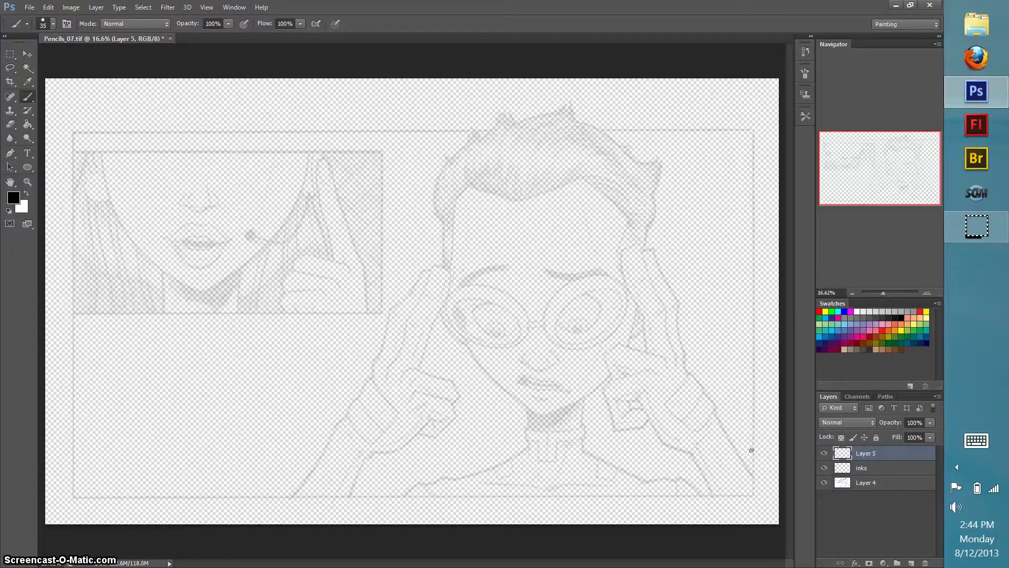
pyautogui.press('g')
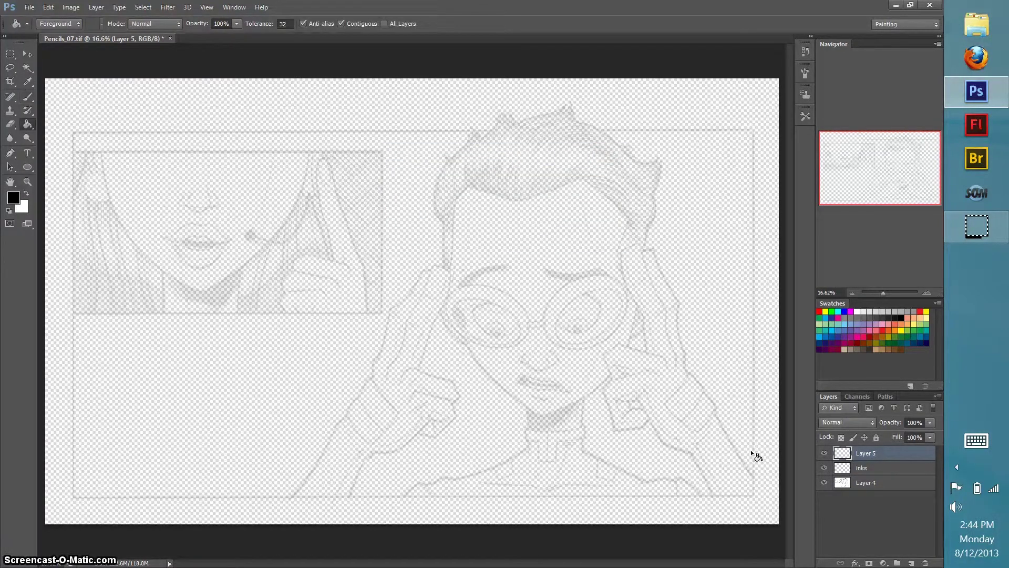
pyautogui.press('x')
pyautogui.click(277, 357)
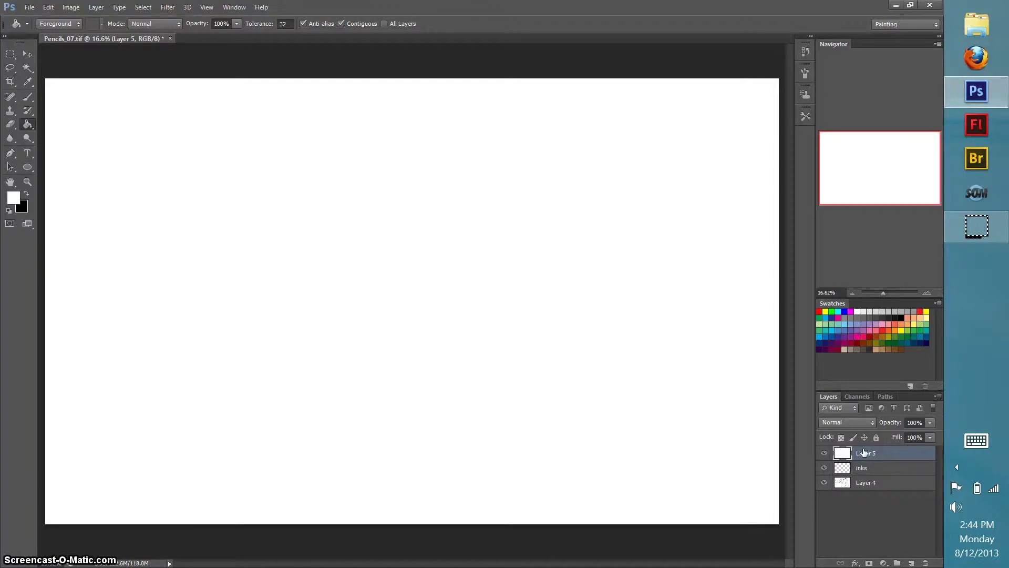
pyautogui.moveTo(864, 452); pyautogui.dragTo(863, 496)
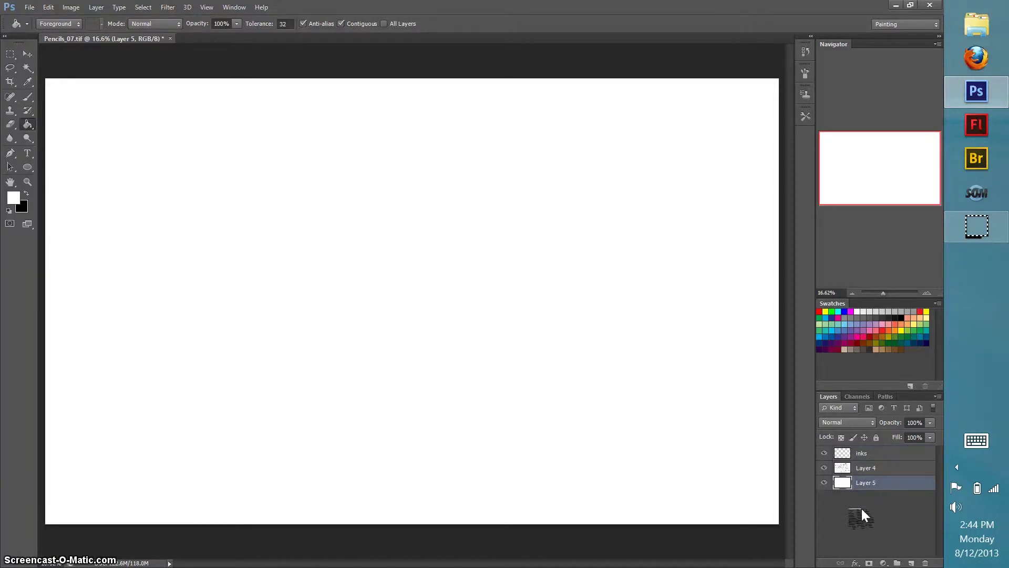
# Rename Layer 4 as pencils and lock the layer completely
pyautogui.doubleClick(866, 467)
pyautogui.write('pencil')
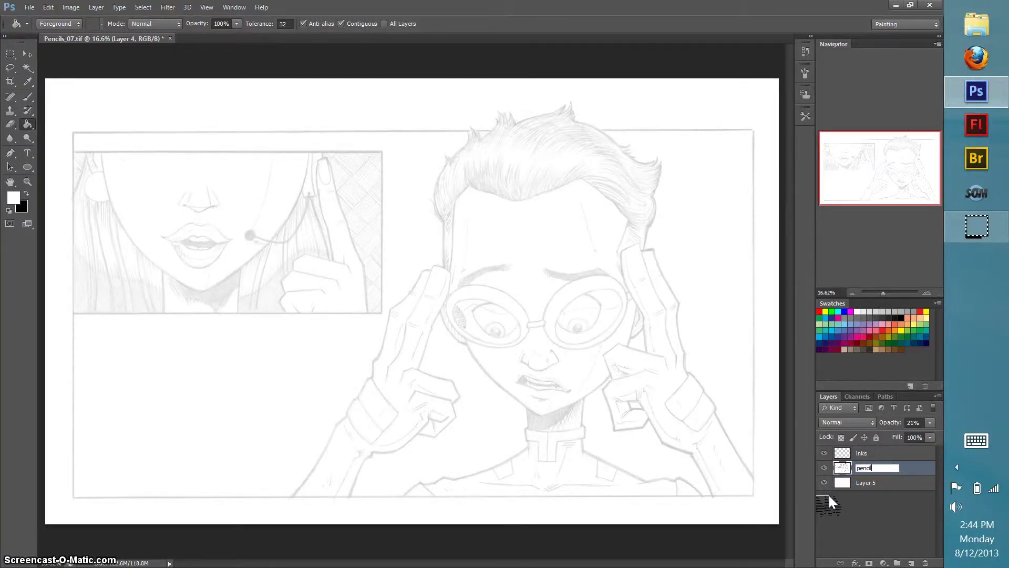
pyautogui.write('s')
pyautogui.press('Return')
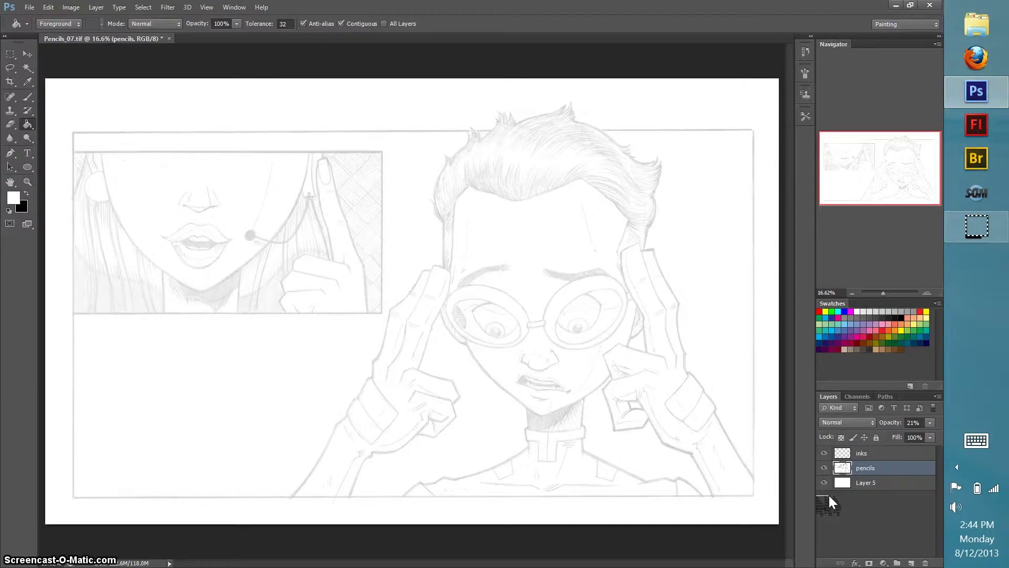
pyautogui.click(875, 437)
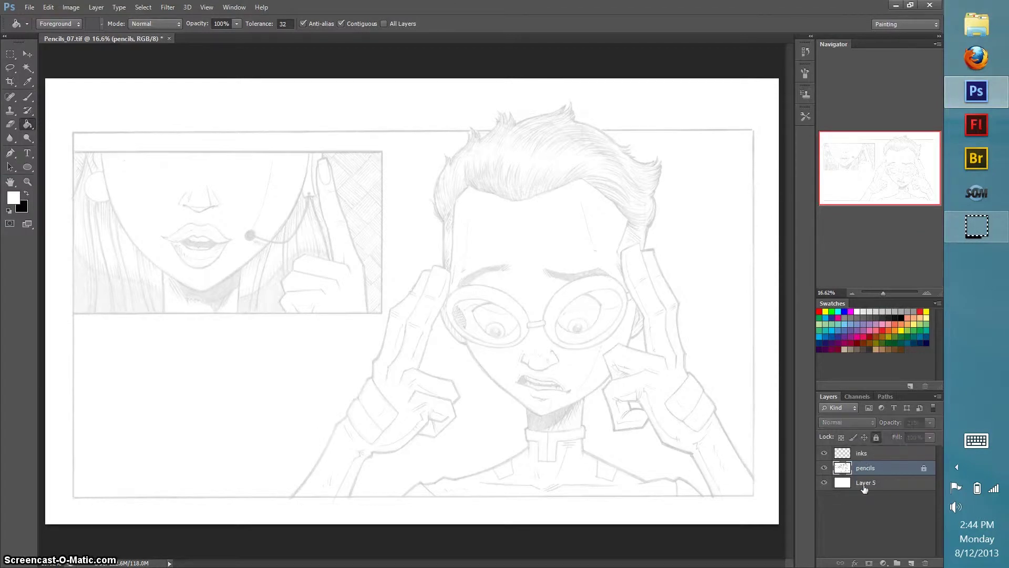
# Activate the inks layer and ready the Brush tool with black as the foreground color for the left side of the face
pyautogui.click(874, 455)
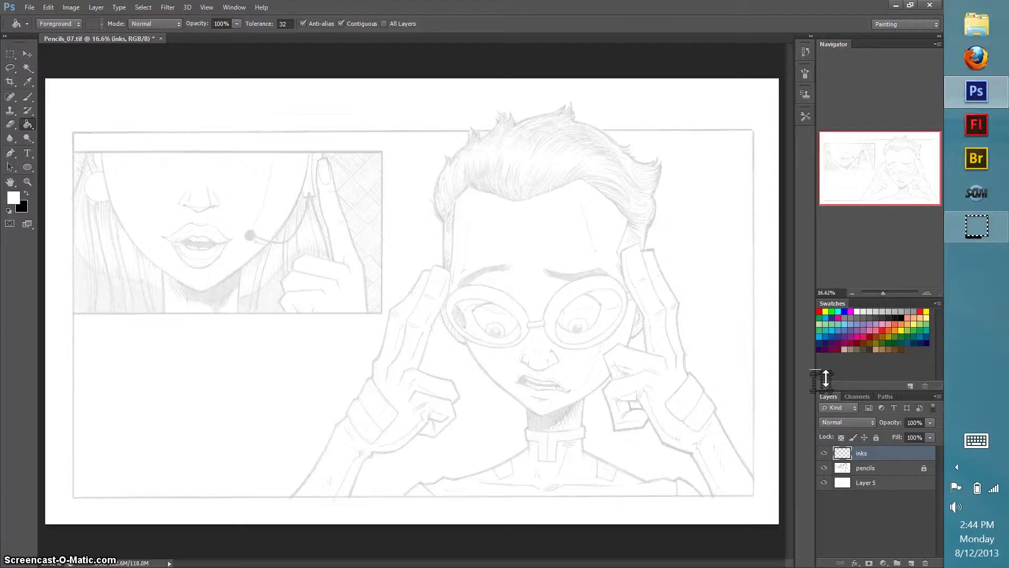
pyautogui.press('z')
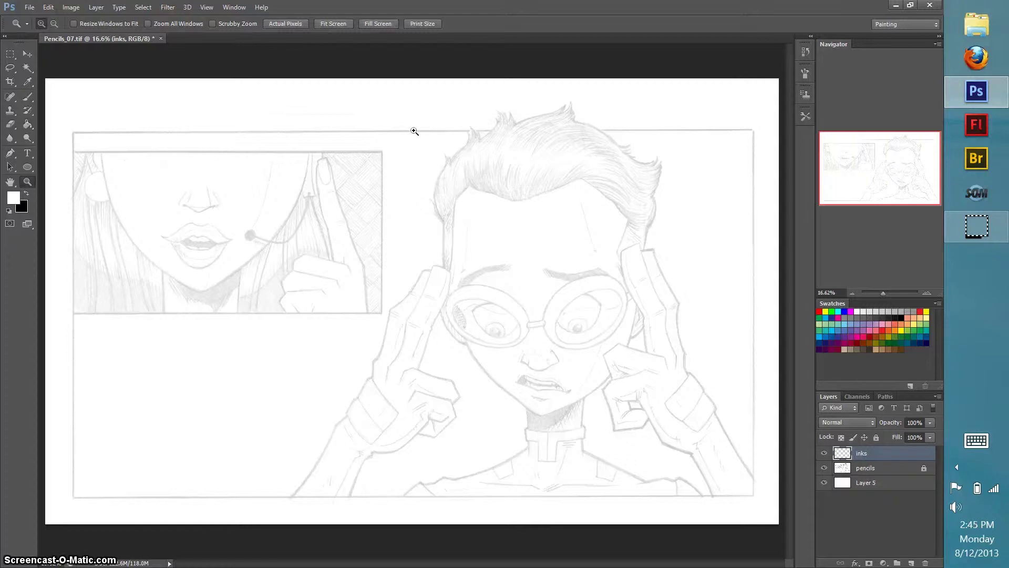
pyautogui.moveTo(394, 150); pyautogui.dragTo(625, 402)
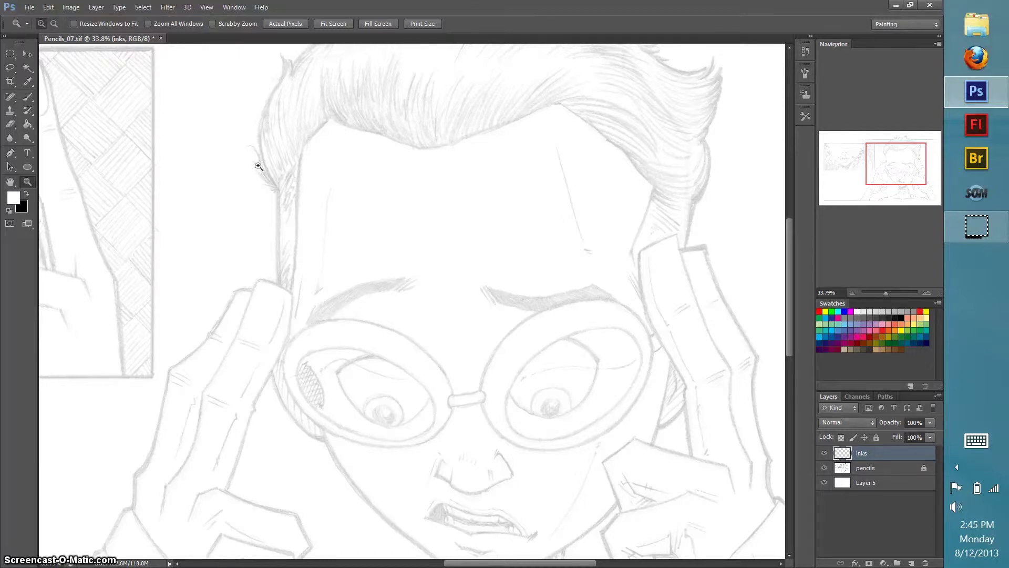
pyautogui.click(299, 302)
pyautogui.press('b')
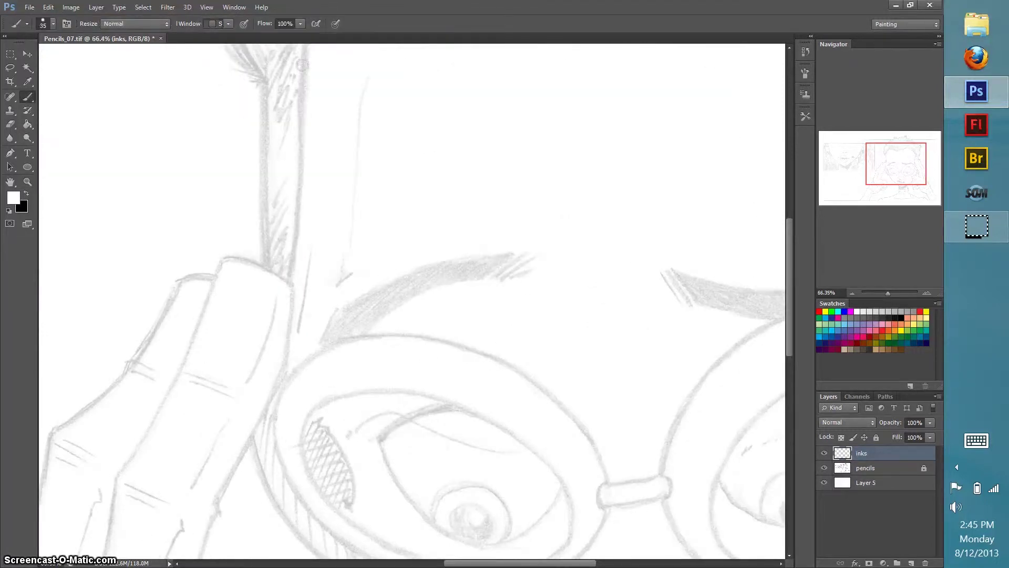
pyautogui.hotkey('ctrl', 'z')
pyautogui.press('x')
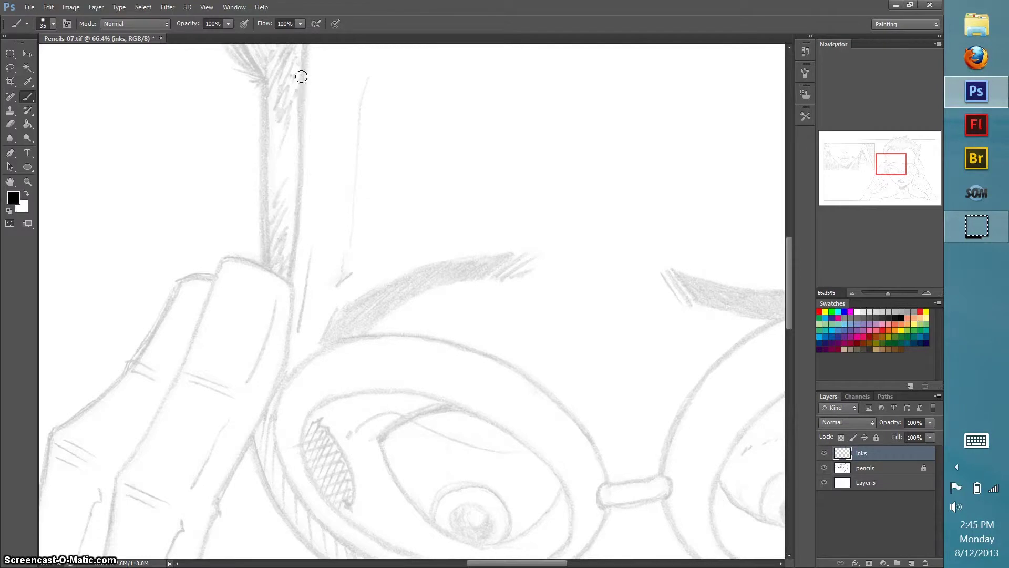
pyautogui.moveTo(302, 77); pyautogui.dragTo(291, 328)
pyautogui.press('e')
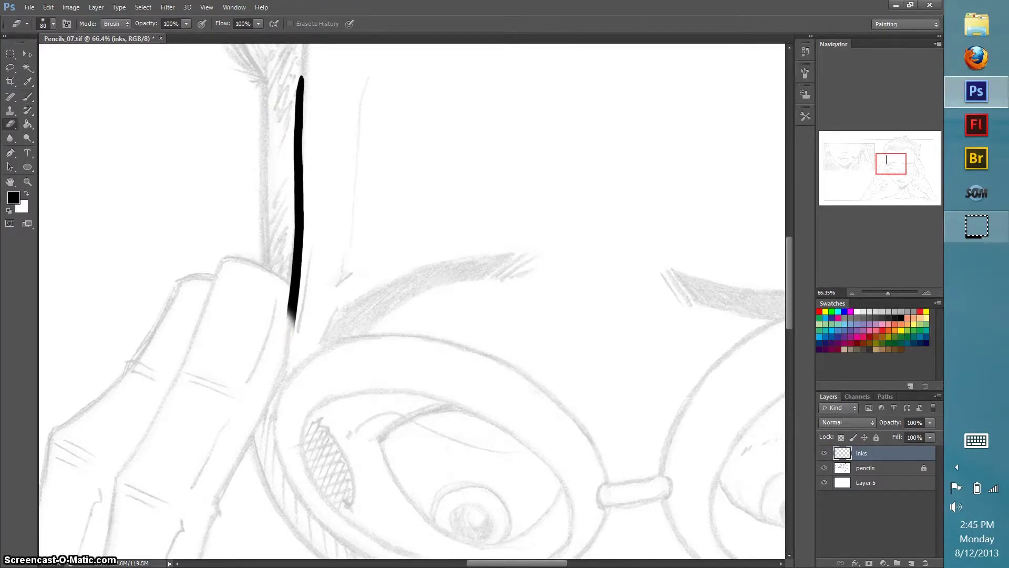
pyautogui.click(274, 313)
pyautogui.press('b')
pyautogui.moveTo(355, 185)
pyautogui.mouseDown()
pyautogui.moveTo(340, 219)
pyautogui.moveTo(187, 241)
pyautogui.mouseUp()
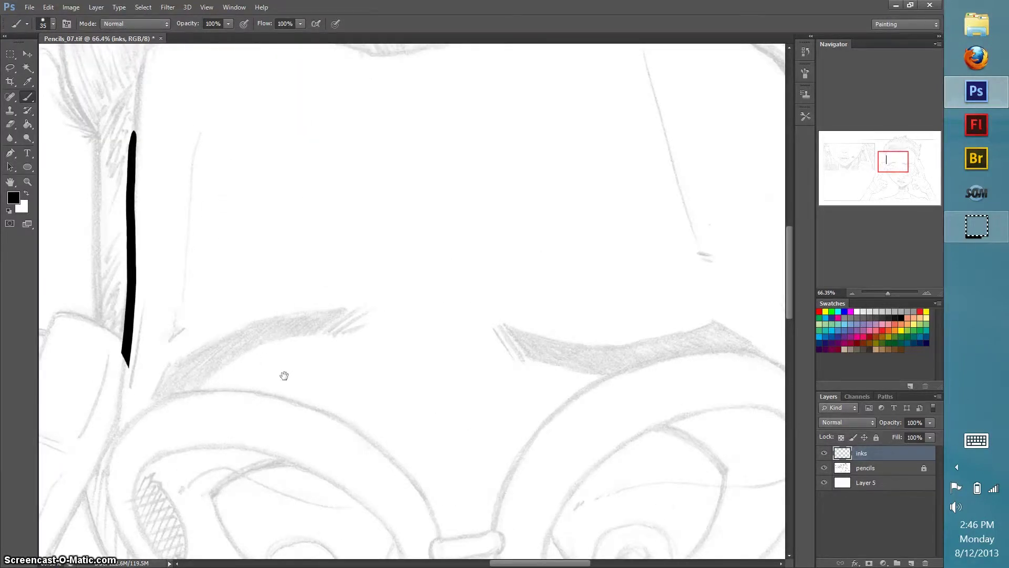
pyautogui.moveTo(428, 350); pyautogui.dragTo(594, 534)
pyautogui.moveTo(791, 243); pyautogui.dragTo(794, 250)
pyautogui.moveTo(363, 138)
pyautogui.mouseDown()
pyautogui.moveTo(309, 191)
pyautogui.moveTo(298, 350)
pyautogui.mouseUp()
pyautogui.hotkey('ctrl', 'alt', 'z')
pyautogui.hotkey('ctrl', 'alt', 'z')
pyautogui.hotkey('ctrl', 'alt', 'z')
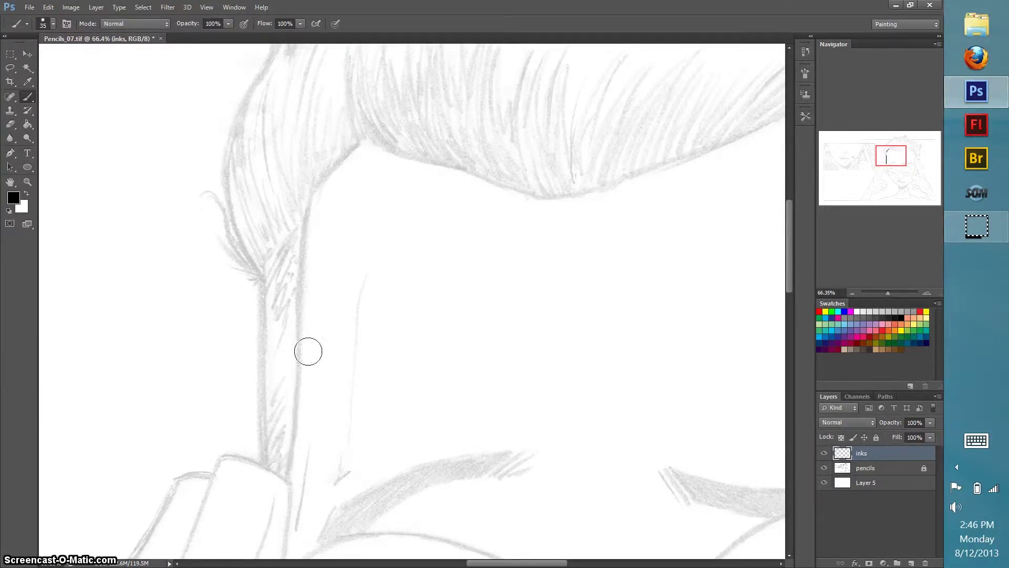
# Ink both vertical edges of the left sideburn and the slanted hairline above it with bold black strokes
pyautogui.moveTo(313, 179); pyautogui.dragTo(273, 529)
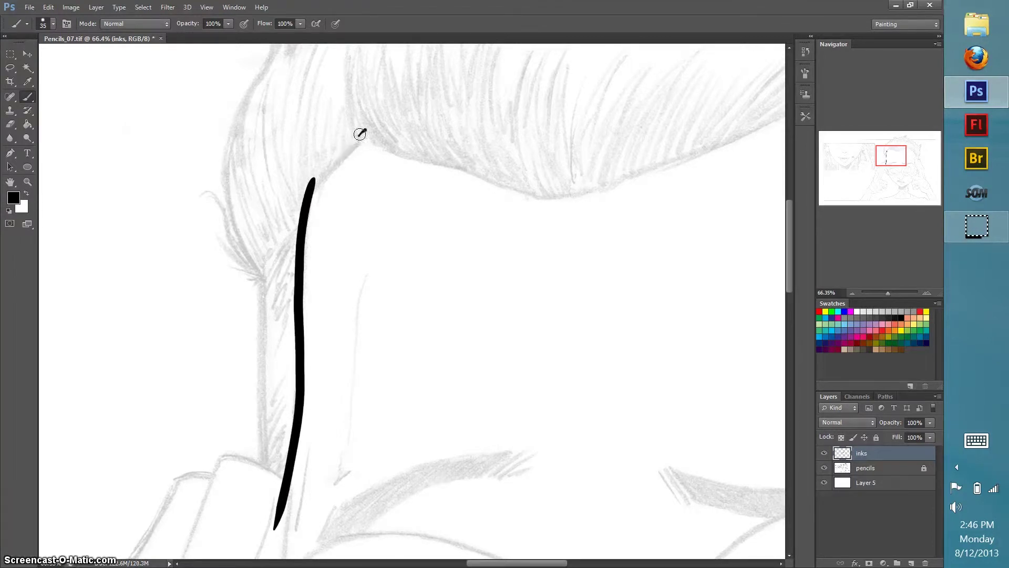
pyautogui.moveTo(367, 129); pyautogui.dragTo(311, 184)
pyautogui.moveTo(261, 274); pyautogui.dragTo(266, 462)
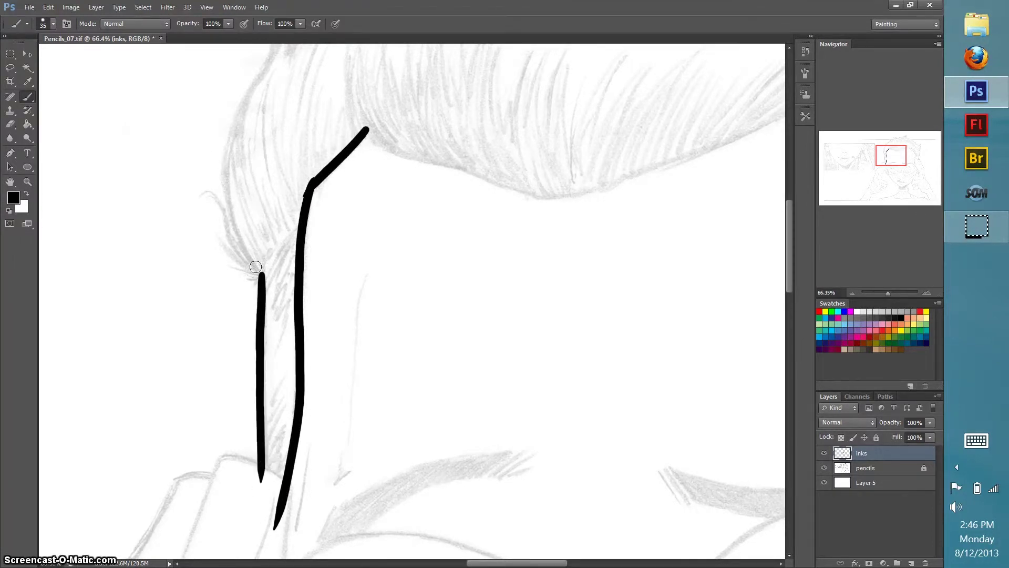
# Ink the tapered hair tufts above the left sideburn and the thin contour line on the forehead
pyautogui.moveTo(256, 274); pyautogui.dragTo(214, 197)
pyautogui.moveTo(260, 273)
pyautogui.mouseDown()
pyautogui.moveTo(220, 265)
pyautogui.moveTo(245, 288)
pyautogui.moveTo(229, 220)
pyautogui.mouseUp()
pyautogui.moveTo(263, 262)
pyautogui.mouseDown()
pyautogui.moveTo(254, 247)
pyautogui.moveTo(261, 258)
pyautogui.mouseUp()
pyautogui.moveTo(227, 193); pyautogui.dragTo(264, 261)
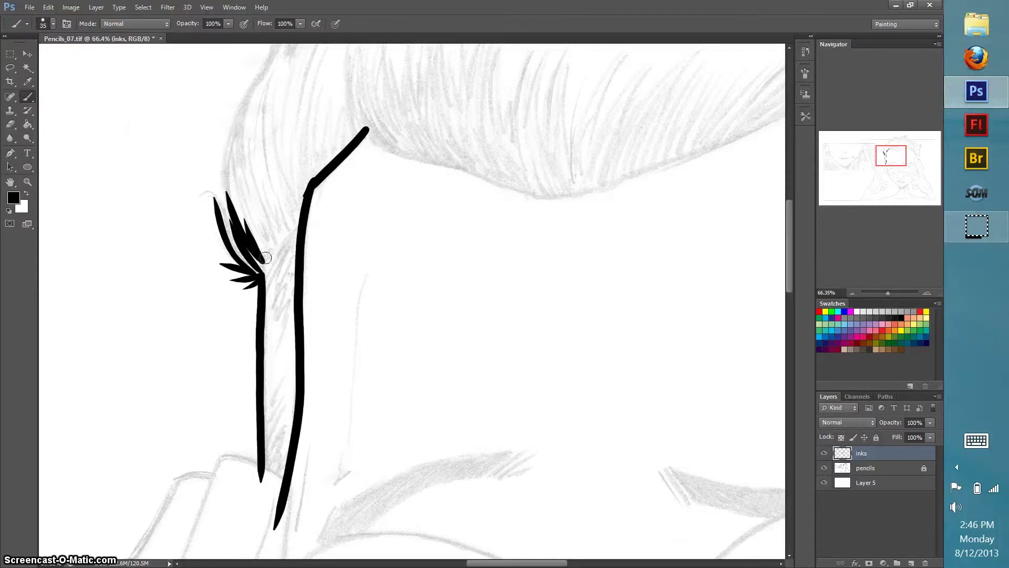
pyautogui.moveTo(248, 176); pyautogui.dragTo(266, 258)
pyautogui.moveTo(251, 151)
pyautogui.mouseDown()
pyautogui.moveTo(286, 299)
pyautogui.moveTo(274, 342)
pyautogui.mouseUp()
pyautogui.moveTo(357, 299); pyautogui.dragTo(333, 494)
# Clear the sideburn lines overlapping the fingertip and ink the front raised finger's tip and sides with a size 30 brush
pyautogui.moveTo(789, 238); pyautogui.dragTo(809, 284)
pyautogui.moveTo(498, 563); pyautogui.dragTo(456, 562)
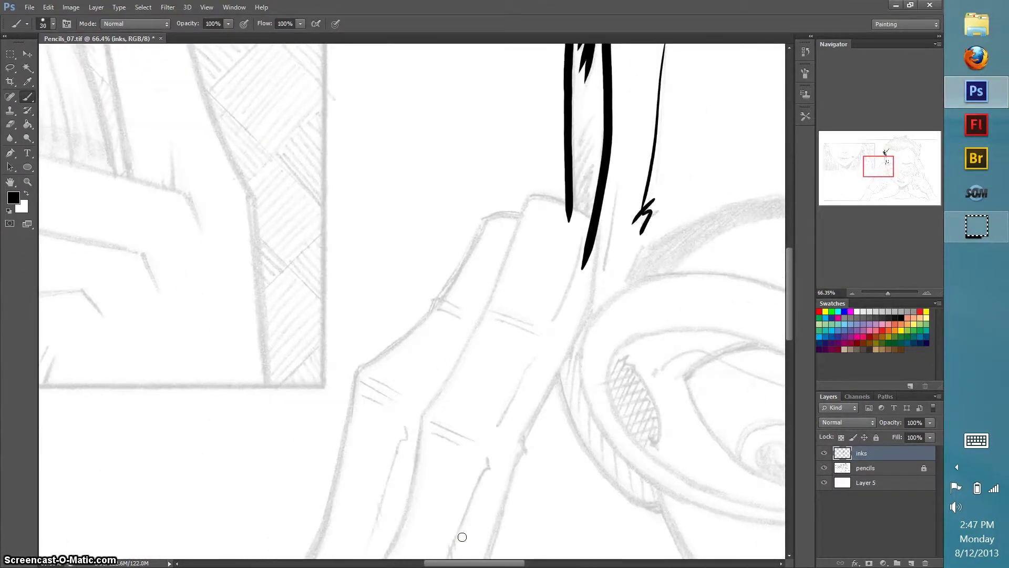
pyautogui.hotkey('ctrl', 'z')
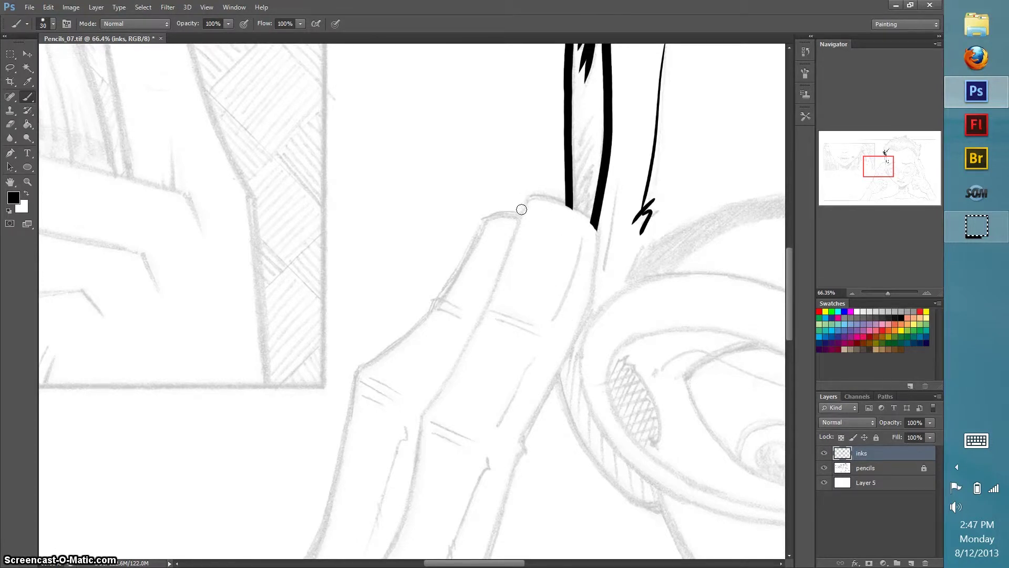
pyautogui.moveTo(418, 410); pyautogui.dragTo(526, 195)
pyautogui.moveTo(596, 228)
pyautogui.mouseDown()
pyautogui.moveTo(589, 310)
pyautogui.moveTo(524, 435)
pyautogui.moveTo(595, 236)
pyautogui.moveTo(558, 367)
pyautogui.moveTo(515, 464)
pyautogui.mouseUp()
pyautogui.moveTo(526, 195); pyautogui.dragTo(597, 222)
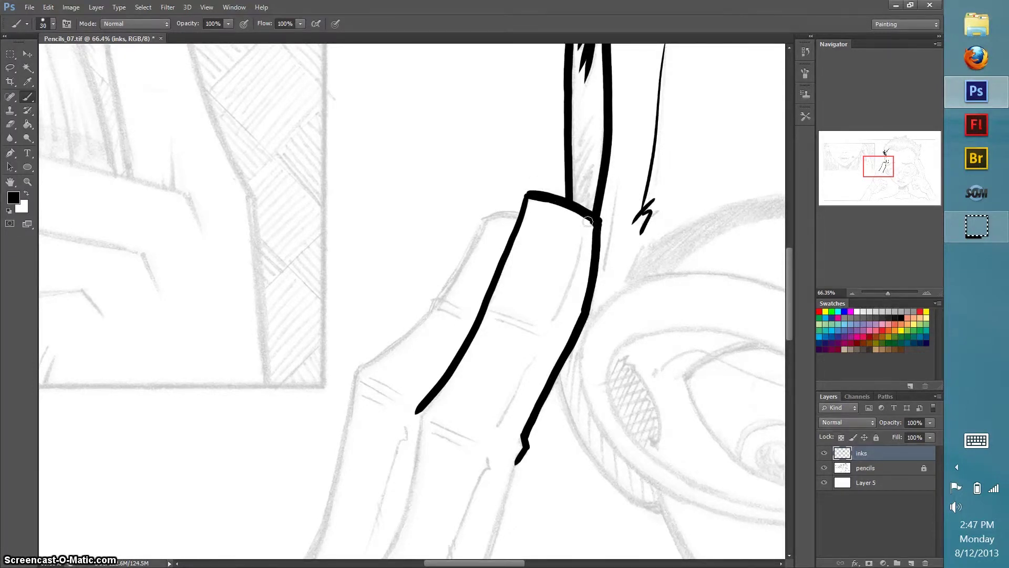
# Ink the rear raised finger's tip and outer edge to the knuckle, thinning the heavy stroke along its upper section
pyautogui.moveTo(525, 212)
pyautogui.mouseDown()
pyautogui.moveTo(482, 218)
pyautogui.moveTo(437, 294)
pyautogui.moveTo(483, 214)
pyautogui.moveTo(438, 291)
pyautogui.mouseUp()
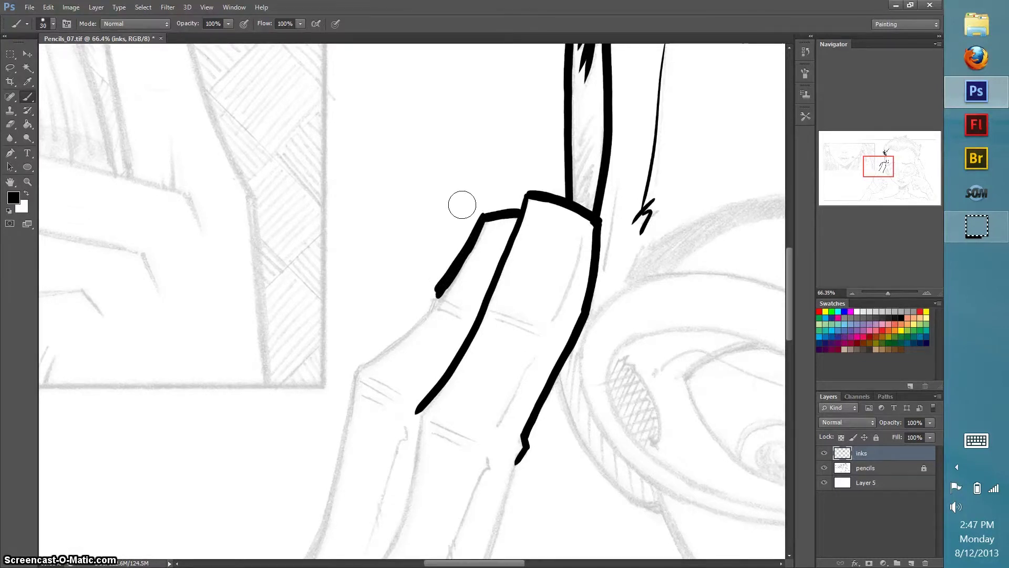
pyautogui.moveTo(462, 205); pyautogui.dragTo(428, 288)
pyautogui.moveTo(480, 223); pyautogui.dragTo(436, 295)
pyautogui.moveTo(471, 212); pyautogui.dragTo(437, 297)
pyautogui.moveTo(481, 226)
pyautogui.mouseDown()
pyautogui.moveTo(433, 305)
pyautogui.moveTo(354, 368)
pyautogui.mouseUp()
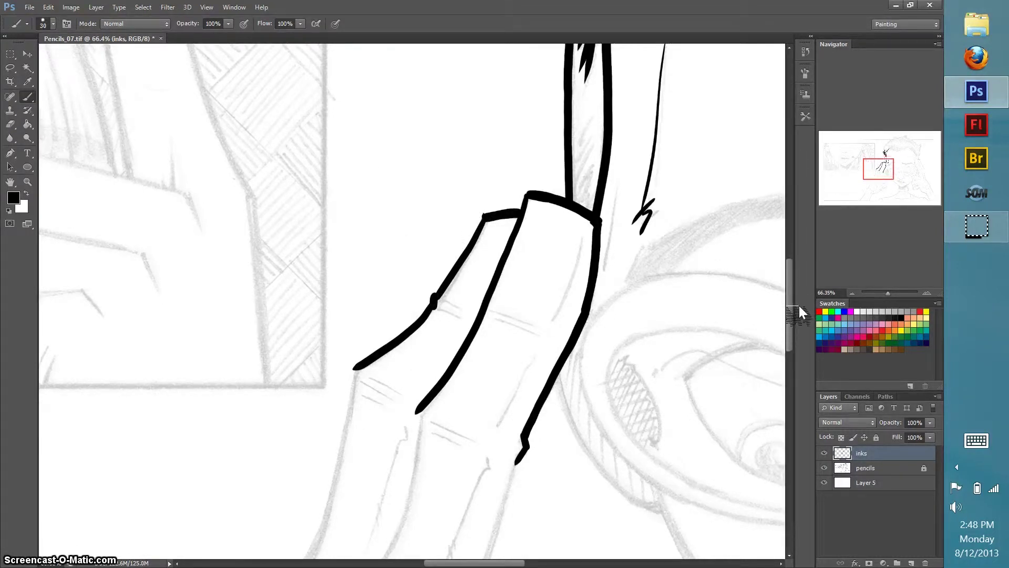
pyautogui.scroll(-5, 793, 310)
pyautogui.moveTo(494, 565); pyautogui.dragTo(471, 564)
pyautogui.moveTo(520, 186)
pyautogui.mouseDown()
pyautogui.moveTo(471, 379)
pyautogui.moveTo(456, 391)
pyautogui.mouseUp()
pyautogui.moveTo(482, 358); pyautogui.dragTo(470, 372)
pyautogui.moveTo(491, 329)
pyautogui.mouseDown()
pyautogui.moveTo(449, 392)
pyautogui.moveTo(443, 450)
pyautogui.mouseUp()
pyautogui.moveTo(447, 399); pyautogui.dragTo(461, 391)
pyautogui.hotkey('ctrl', 'alt', 'z')
pyautogui.hotkey('ctrl', 'alt', 'z')
pyautogui.hotkey('ctrl', 'alt', 'z')
pyautogui.hotkey('ctrl', 'alt', 'z')
pyautogui.hotkey('ctrl', 'alt', 'z')
pyautogui.hotkey('ctrl', 'alt', 'z')
pyautogui.hotkey('ctrl', 'alt', 'z')
pyautogui.hotkey('ctrl', 'alt', 'z')
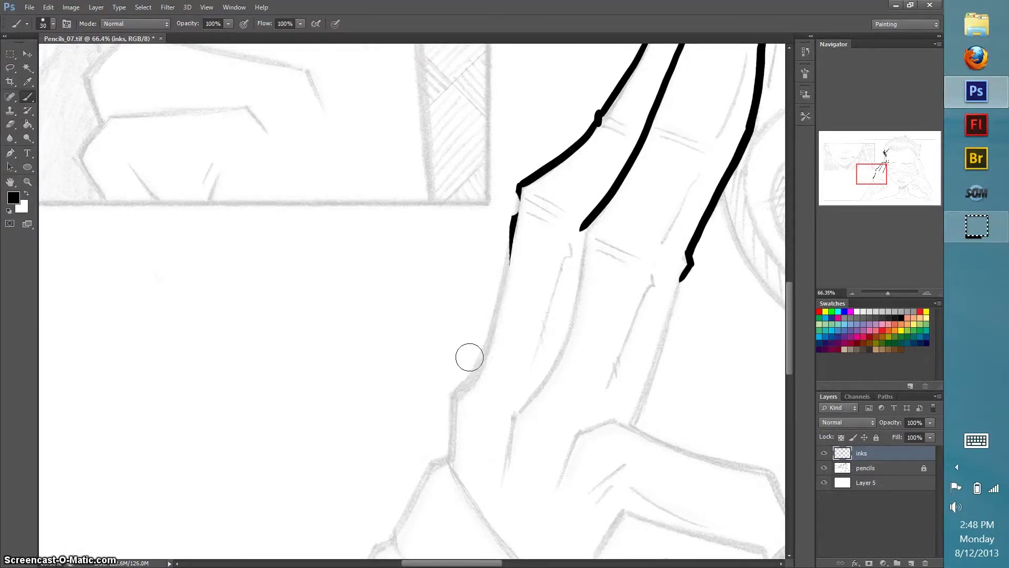
# Ink the rear finger's outer edge from the knuckle to the wristband and the line separating the two raised fingers
pyautogui.moveTo(519, 186)
pyautogui.mouseDown()
pyautogui.moveTo(504, 267)
pyautogui.moveTo(450, 395)
pyautogui.mouseUp()
pyautogui.moveTo(583, 229)
pyautogui.mouseDown()
pyautogui.moveTo(520, 416)
pyautogui.moveTo(510, 416)
pyautogui.moveTo(503, 476)
pyautogui.mouseUp()
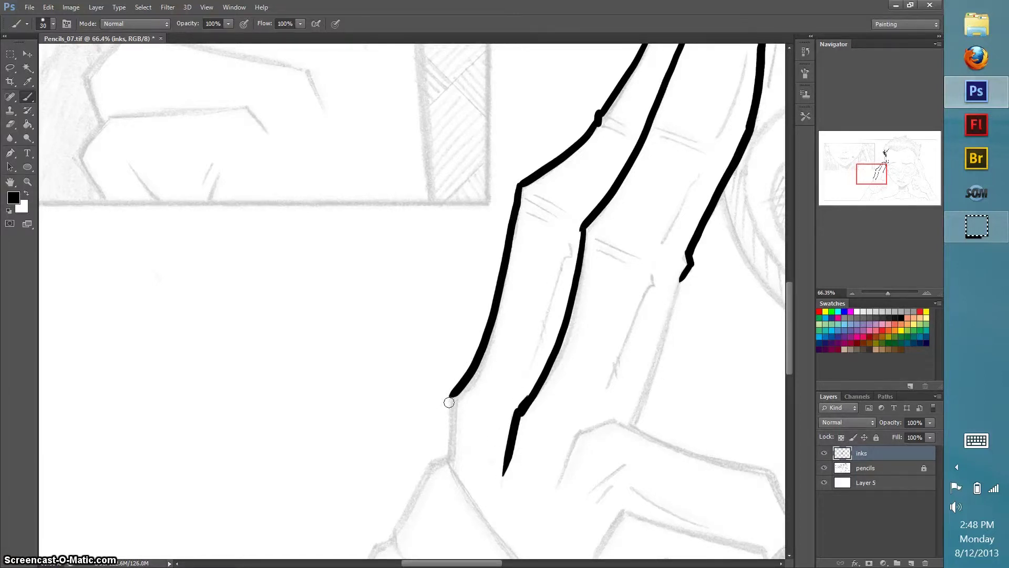
pyautogui.moveTo(449, 402); pyautogui.dragTo(447, 462)
pyautogui.moveTo(446, 399); pyautogui.dragTo(444, 434)
pyautogui.hotkey('ctrl', 'alt', 'z')
pyautogui.hotkey('ctrl', 'alt', 'z')
pyautogui.moveTo(450, 396); pyautogui.dragTo(444, 454)
# Ink the short knuckle strokes on the back of the hand and the front finger's lower edge
pyautogui.moveTo(575, 430); pyautogui.dragTo(563, 471)
pyautogui.moveTo(624, 463); pyautogui.dragTo(586, 511)
pyautogui.moveTo(677, 286); pyautogui.dragTo(630, 428)
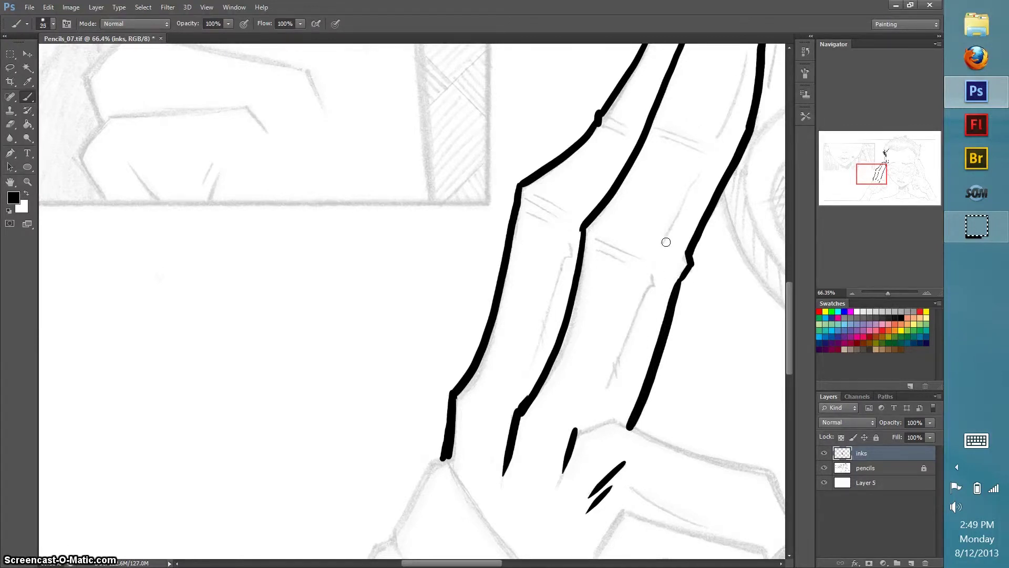
# Ink the thin crease and contour lines inside the two raised fingers
pyautogui.moveTo(647, 269)
pyautogui.mouseDown()
pyautogui.moveTo(608, 381)
pyautogui.moveTo(604, 358)
pyautogui.mouseUp()
pyautogui.moveTo(703, 169); pyautogui.dragTo(663, 237)
pyautogui.moveTo(593, 235)
pyautogui.mouseDown()
pyautogui.moveTo(650, 266)
pyautogui.moveTo(621, 259)
pyautogui.mouseUp()
pyautogui.moveTo(525, 211)
pyautogui.mouseDown()
pyautogui.moveTo(559, 218)
pyautogui.moveTo(556, 206)
pyautogui.mouseUp()
pyautogui.moveTo(525, 212)
pyautogui.mouseDown()
pyautogui.moveTo(545, 220)
pyautogui.moveTo(570, 259)
pyautogui.moveTo(528, 369)
pyautogui.mouseUp()
pyautogui.moveTo(546, 318); pyautogui.dragTo(539, 334)
# Ink the outline of the upper curled finger, from its knuckle around the bent tip
pyautogui.scroll(-5, 800, 345)
pyautogui.hscroll(3, 800, 343)
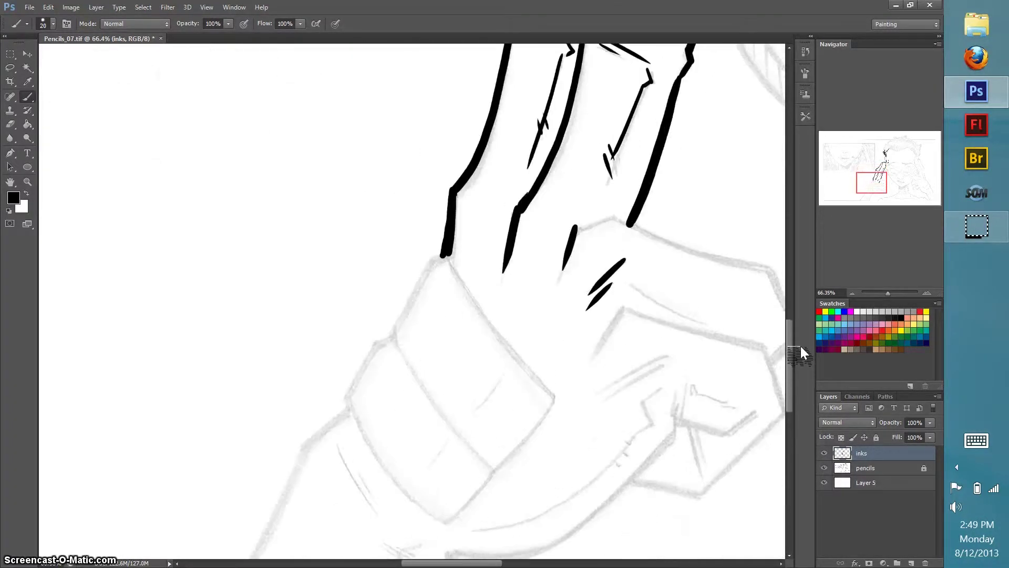
pyautogui.hscroll(2, 800, 339)
pyautogui.scroll(-5, 800, 335)
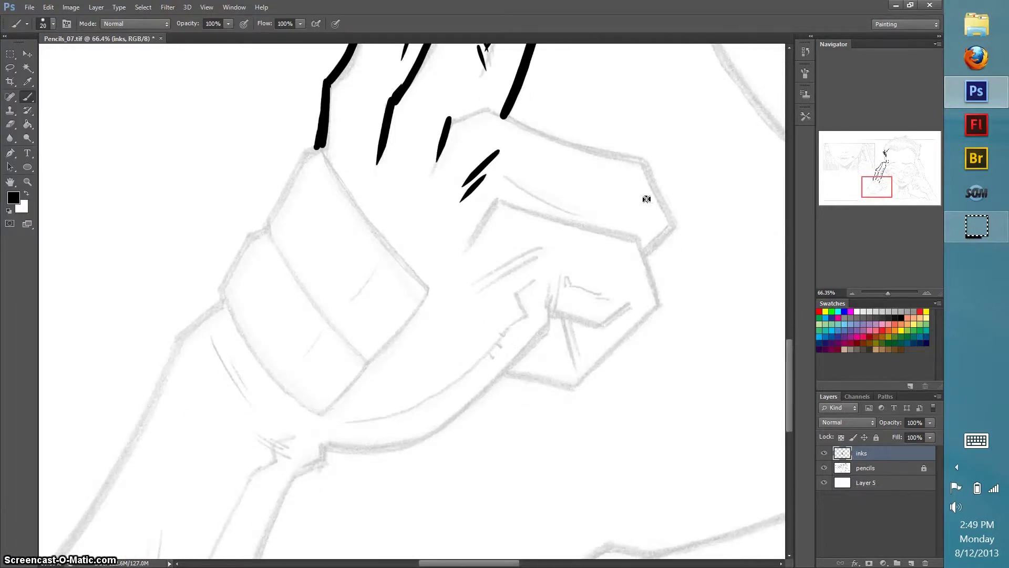
pyautogui.moveTo(641, 159)
pyautogui.mouseDown()
pyautogui.moveTo(674, 224)
pyautogui.moveTo(644, 254)
pyautogui.mouseUp()
pyautogui.moveTo(673, 224); pyautogui.dragTo(644, 254)
pyautogui.moveTo(496, 109)
pyautogui.mouseDown()
pyautogui.moveTo(645, 160)
pyautogui.moveTo(490, 110)
pyautogui.mouseUp()
pyautogui.moveTo(642, 159); pyautogui.dragTo(572, 139)
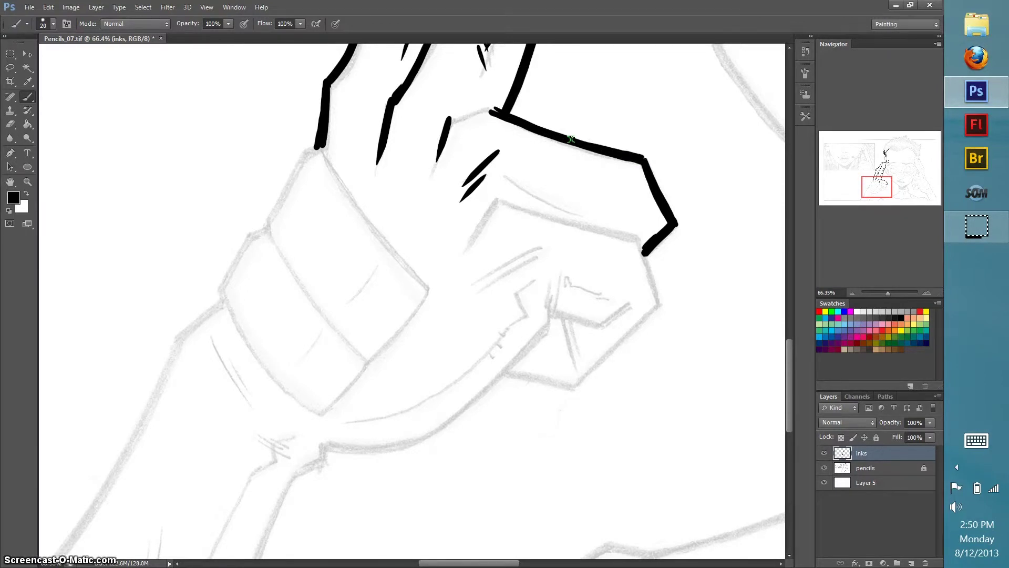
pyautogui.moveTo(492, 109); pyautogui.dragTo(448, 120)
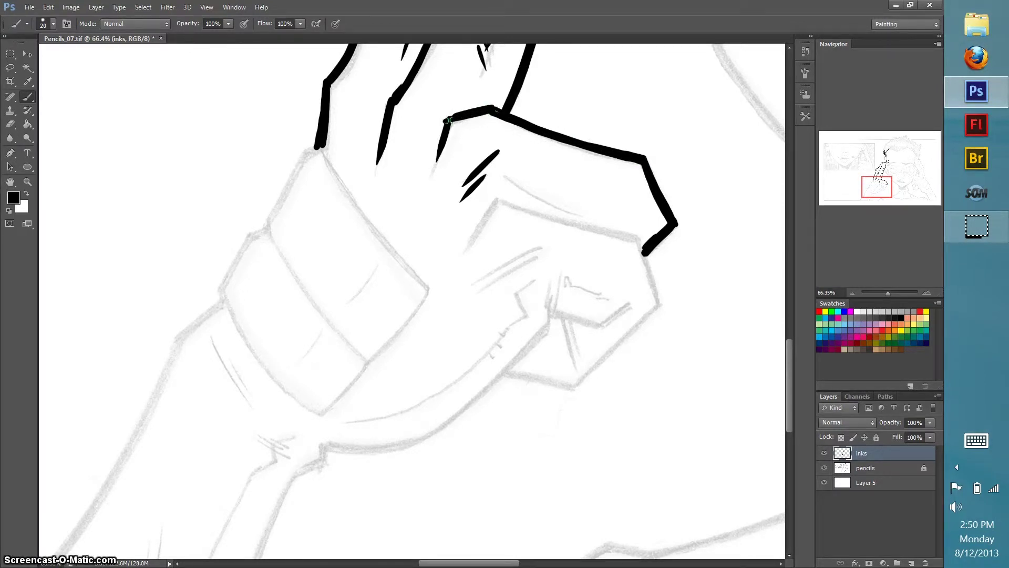
# Ink the short crease strokes beside the curled fingers and the small lines in the gap above the thumb
pyautogui.moveTo(495, 198); pyautogui.dragTo(464, 244)
pyautogui.moveTo(538, 247); pyautogui.dragTo(468, 281)
pyautogui.moveTo(536, 254); pyautogui.dragTo(475, 287)
pyautogui.moveTo(555, 278)
pyautogui.mouseDown()
pyautogui.moveTo(548, 318)
pyautogui.moveTo(562, 273)
pyautogui.mouseUp()
pyautogui.moveTo(597, 331); pyautogui.dragTo(633, 299)
pyautogui.moveTo(634, 302)
pyautogui.mouseDown()
pyautogui.moveTo(600, 332)
pyautogui.moveTo(556, 314)
pyautogui.mouseUp()
pyautogui.moveTo(599, 318)
pyautogui.mouseDown()
pyautogui.moveTo(558, 309)
pyautogui.moveTo(603, 317)
pyautogui.mouseUp()
pyautogui.moveTo(600, 320)
pyautogui.mouseDown()
pyautogui.moveTo(549, 313)
pyautogui.moveTo(598, 324)
pyautogui.moveTo(567, 350)
pyautogui.moveTo(571, 361)
pyautogui.mouseUp()
pyautogui.moveTo(568, 322); pyautogui.dragTo(576, 346)
# Ink the outer edge of the lower curled finger down to its bottom corner, redoing unsatisfactory strokes
pyautogui.moveTo(657, 301); pyautogui.dragTo(571, 381)
pyautogui.hotkey('ctrl', 'alt', 'z')
pyautogui.hotkey('ctrl', 'alt', 'z')
pyautogui.moveTo(637, 243)
pyautogui.mouseDown()
pyautogui.moveTo(658, 302)
pyautogui.moveTo(578, 376)
pyautogui.mouseUp()
pyautogui.hotkey('ctrl', 'alt', 'z')
pyautogui.moveTo(656, 302); pyautogui.dragTo(572, 383)
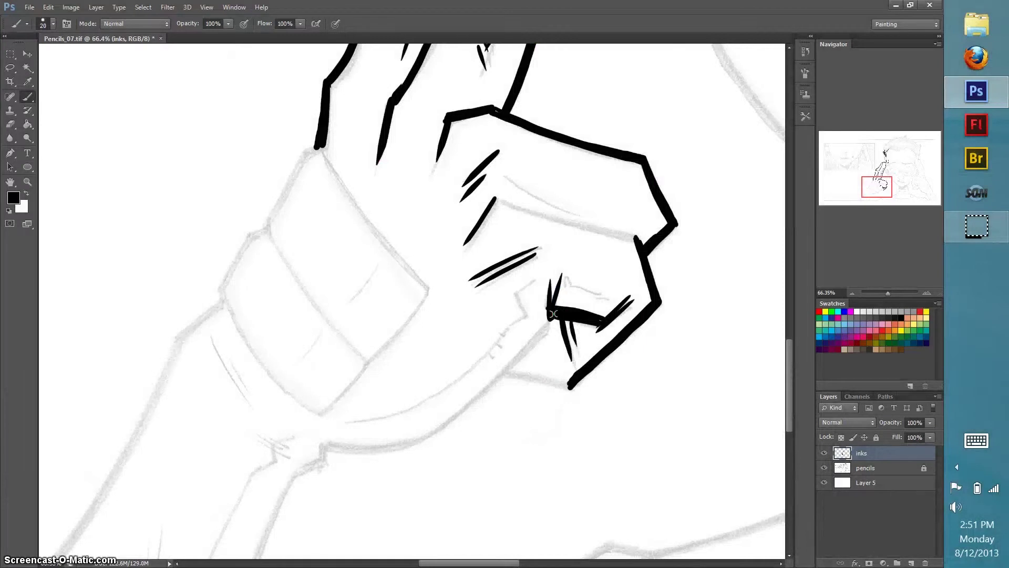
# Ink the thumb's lower edge down to the wrist and the bottom edge of the lower curled finger
pyautogui.moveTo(544, 325)
pyautogui.mouseDown()
pyautogui.moveTo(483, 386)
pyautogui.moveTo(335, 445)
pyautogui.moveTo(506, 369)
pyautogui.mouseUp()
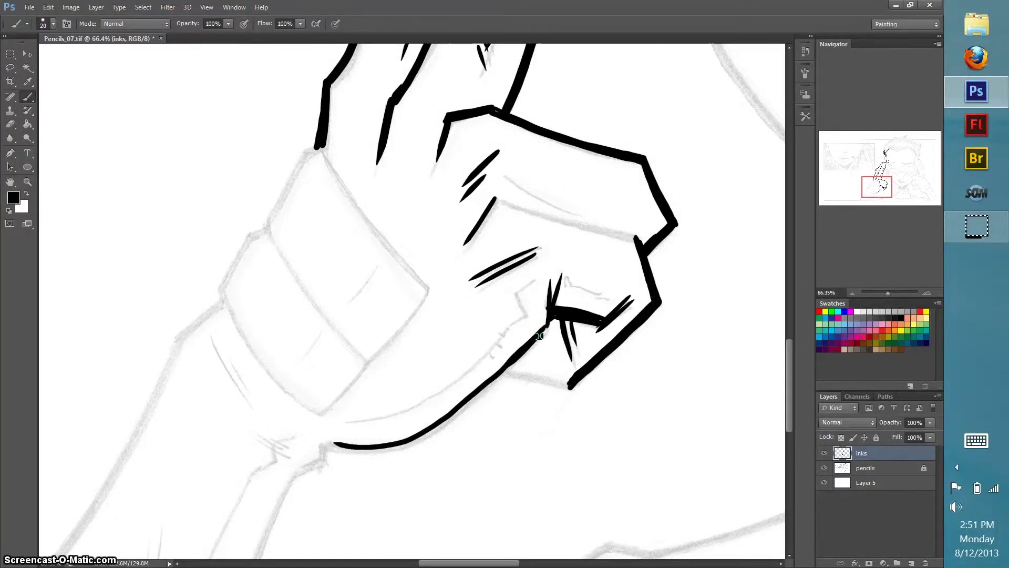
pyautogui.moveTo(548, 332)
pyautogui.mouseDown()
pyautogui.moveTo(455, 413)
pyautogui.moveTo(348, 448)
pyautogui.moveTo(325, 446)
pyautogui.mouseUp()
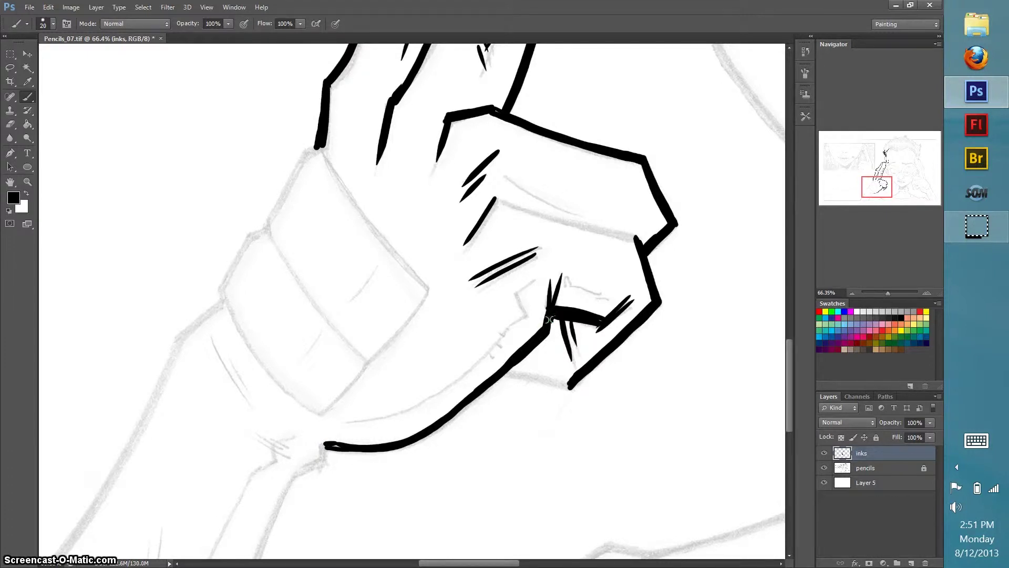
pyautogui.moveTo(569, 381)
pyautogui.mouseDown()
pyautogui.moveTo(506, 373)
pyautogui.moveTo(513, 366)
pyautogui.mouseUp()
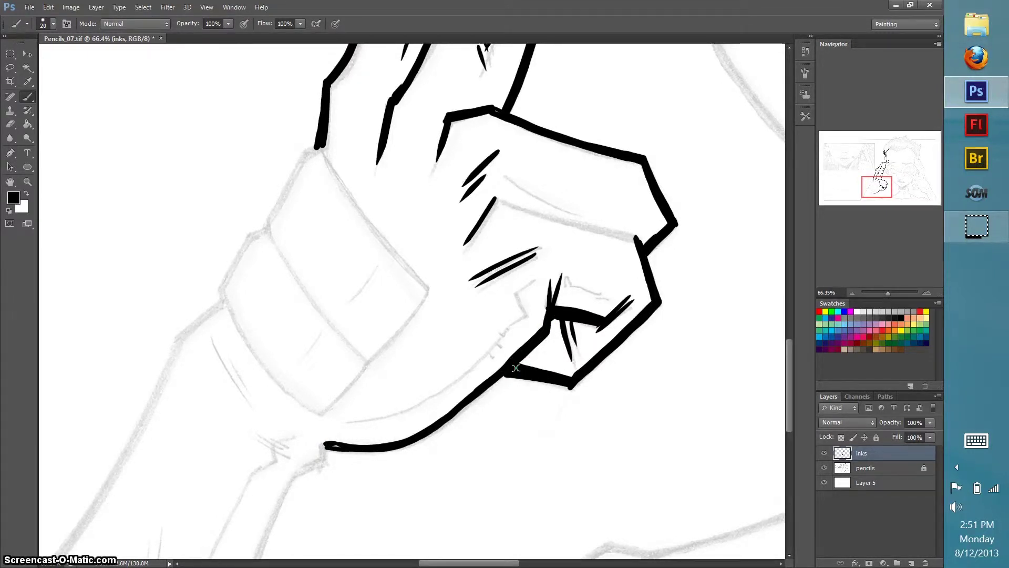
# Ink the notched wrist corner below the thumb, the start of the forearm and the wristband's outer edge
pyautogui.moveTo(319, 444); pyautogui.dragTo(291, 471)
pyautogui.moveTo(328, 462); pyautogui.dragTo(293, 476)
pyautogui.moveTo(216, 298)
pyautogui.mouseDown()
pyautogui.moveTo(175, 338)
pyautogui.moveTo(225, 301)
pyautogui.mouseUp()
pyautogui.moveTo(263, 228)
pyautogui.mouseDown()
pyautogui.moveTo(216, 287)
pyautogui.moveTo(245, 240)
pyautogui.mouseUp()
pyautogui.moveTo(316, 149); pyautogui.dragTo(299, 156)
pyautogui.moveTo(301, 160)
pyautogui.mouseDown()
pyautogui.moveTo(319, 150)
pyautogui.moveTo(264, 227)
pyautogui.moveTo(301, 160)
pyautogui.mouseUp()
# Ink the thumb's inner contour, the small fold above it and the top edge of the lower curled finger
pyautogui.moveTo(534, 279); pyautogui.dragTo(512, 292)
pyautogui.moveTo(513, 292)
pyautogui.mouseDown()
pyautogui.moveTo(527, 315)
pyautogui.moveTo(347, 421)
pyautogui.mouseUp()
pyautogui.moveTo(559, 291)
pyautogui.mouseDown()
pyautogui.moveTo(566, 270)
pyautogui.moveTo(599, 292)
pyautogui.mouseUp()
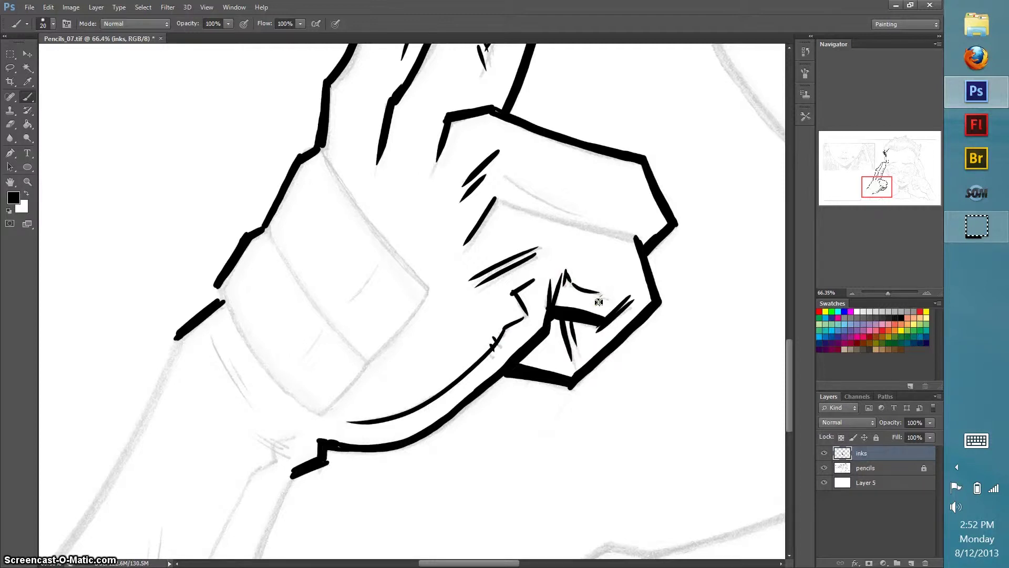
pyautogui.moveTo(638, 235)
pyautogui.mouseDown()
pyautogui.moveTo(492, 195)
pyautogui.moveTo(638, 235)
pyautogui.mouseUp()
pyautogui.moveTo(492, 193); pyautogui.dragTo(474, 232)
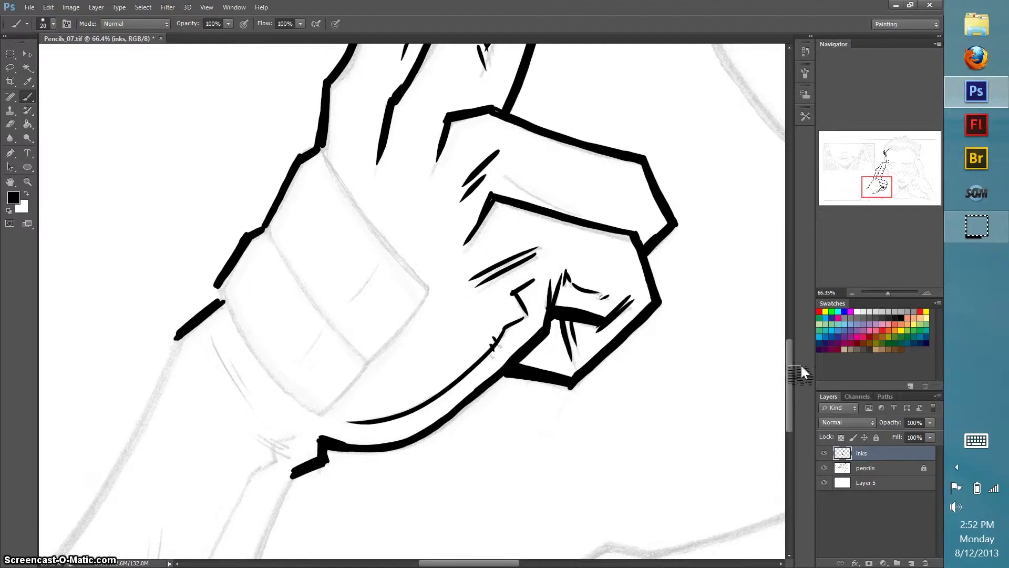
# Ink both outer edges of the forearm from the wrist down to the panel border with thick strokes
pyautogui.moveTo(789, 366); pyautogui.dragTo(789, 388)
pyautogui.moveTo(457, 563); pyautogui.dragTo(432, 564)
pyautogui.moveTo(477, 358)
pyautogui.mouseDown()
pyautogui.moveTo(416, 502)
pyautogui.moveTo(452, 400)
pyautogui.mouseUp()
pyautogui.moveTo(418, 502)
pyautogui.mouseDown()
pyautogui.moveTo(479, 358)
pyautogui.moveTo(414, 520)
pyautogui.mouseUp()
pyautogui.moveTo(477, 361); pyautogui.dragTo(410, 517)
pyautogui.moveTo(360, 217)
pyautogui.mouseDown()
pyautogui.moveTo(253, 420)
pyautogui.moveTo(174, 519)
pyautogui.moveTo(199, 497)
pyautogui.moveTo(183, 513)
pyautogui.mouseUp()
pyautogui.moveTo(326, 304)
pyautogui.mouseDown()
pyautogui.moveTo(301, 362)
pyautogui.moveTo(169, 517)
pyautogui.mouseUp()
pyautogui.moveTo(283, 387); pyautogui.dragTo(205, 492)
# Ink the forearm's short hatch marks, thin inner contour and wrist crease lines below the wristband
pyautogui.moveTo(337, 459)
pyautogui.mouseDown()
pyautogui.moveTo(345, 411)
pyautogui.moveTo(349, 429)
pyautogui.moveTo(331, 425)
pyautogui.mouseUp()
pyautogui.moveTo(311, 464); pyautogui.dragTo(315, 440)
pyautogui.moveTo(454, 327)
pyautogui.mouseDown()
pyautogui.moveTo(478, 317)
pyautogui.moveTo(355, 519)
pyautogui.moveTo(436, 319)
pyautogui.moveTo(456, 330)
pyautogui.mouseUp()
pyautogui.moveTo(389, 213); pyautogui.dragTo(426, 278)
pyautogui.moveTo(410, 232); pyautogui.dragTo(430, 267)
pyautogui.moveTo(451, 315); pyautogui.dragTo(477, 328)
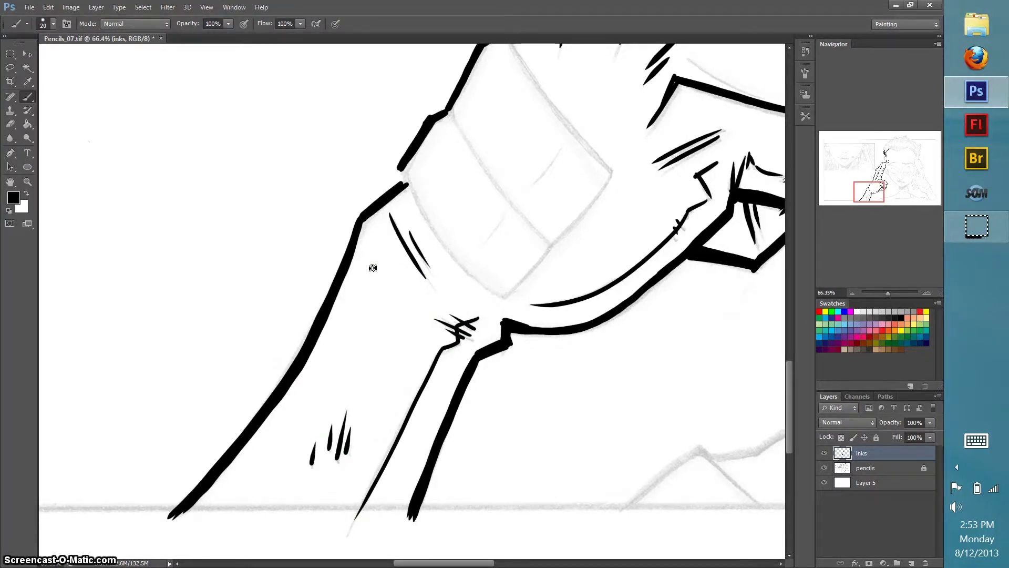
# Ink the wristband's lower section, including its bottom edge, short side and dividing line
pyautogui.moveTo(401, 170)
pyautogui.mouseDown()
pyautogui.moveTo(422, 211)
pyautogui.moveTo(506, 298)
pyautogui.moveTo(427, 224)
pyautogui.moveTo(507, 299)
pyautogui.mouseUp()
pyautogui.moveTo(471, 264); pyautogui.dragTo(401, 177)
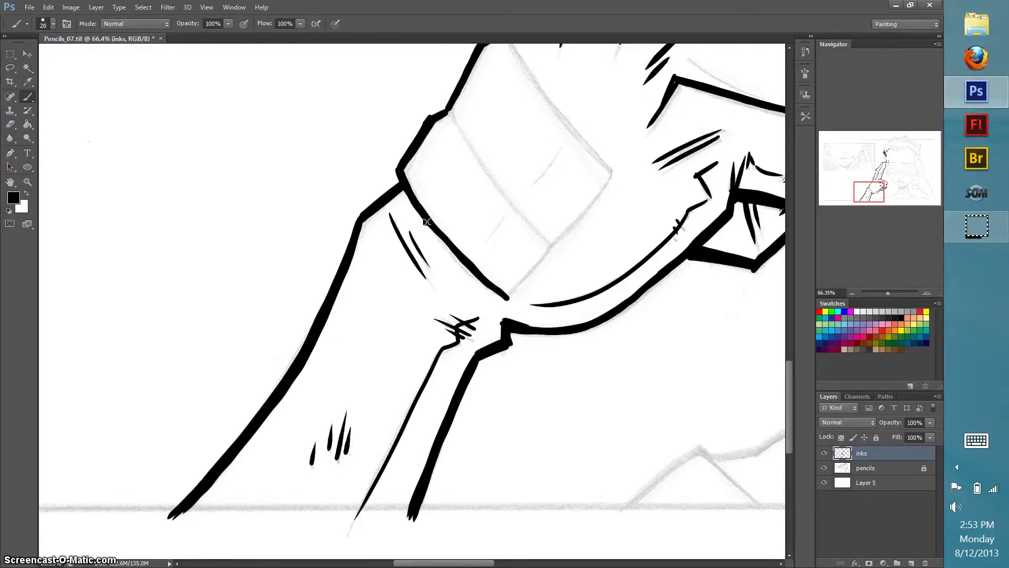
pyautogui.moveTo(549, 244); pyautogui.dragTo(494, 293)
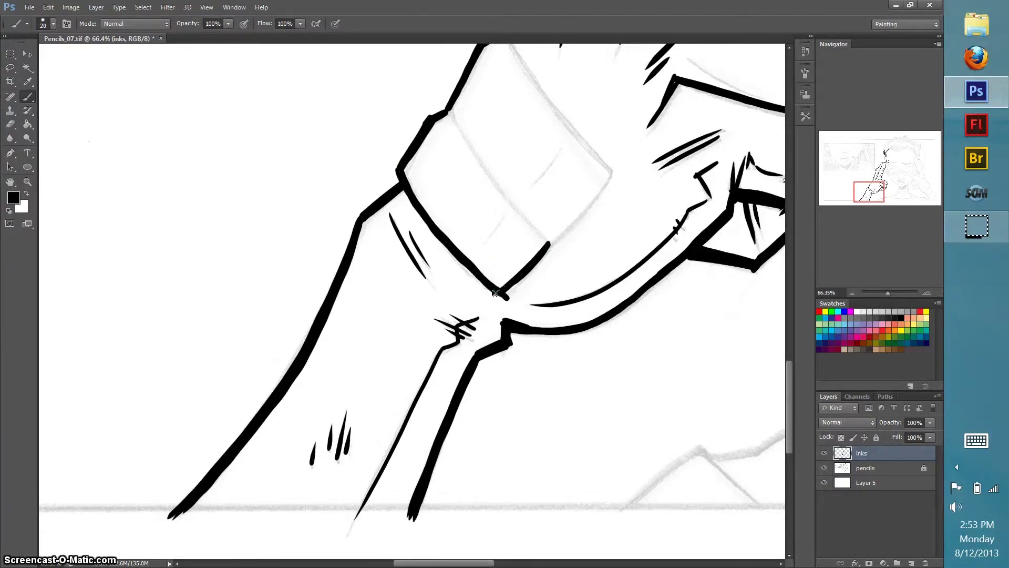
pyautogui.moveTo(446, 107); pyautogui.dragTo(548, 240)
# Ink the wristband's upper section with its top edge and short side, and add a curved fold mark in each section
pyautogui.moveTo(800, 396); pyautogui.dragTo(801, 373)
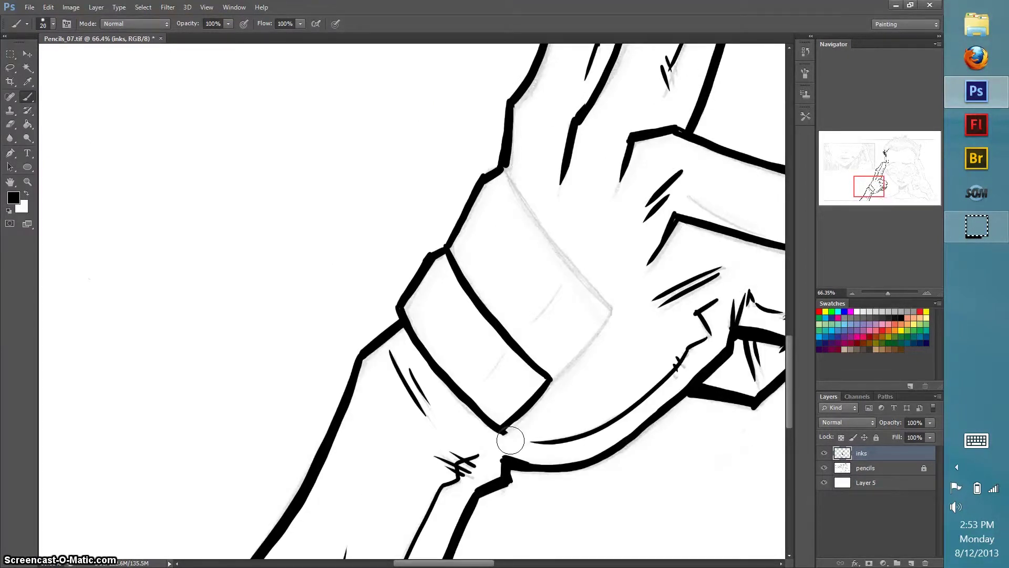
pyautogui.moveTo(502, 164); pyautogui.dragTo(607, 304)
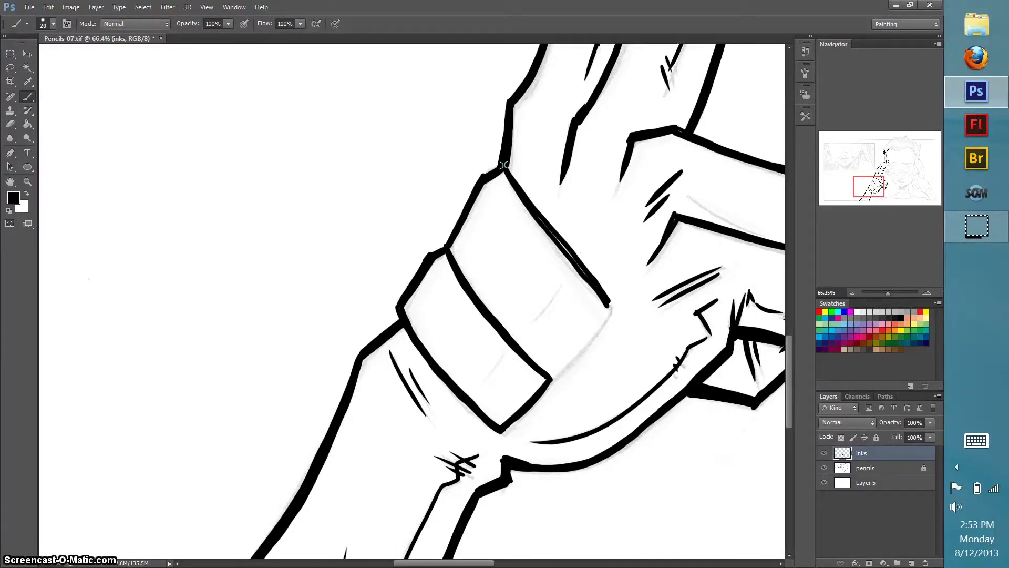
pyautogui.moveTo(501, 169); pyautogui.dragTo(604, 301)
pyautogui.moveTo(517, 329); pyautogui.dragTo(558, 283)
pyautogui.moveTo(472, 388); pyautogui.dragTo(501, 357)
pyautogui.moveTo(611, 305)
pyautogui.mouseDown()
pyautogui.moveTo(543, 375)
pyautogui.moveTo(582, 352)
pyautogui.moveTo(546, 376)
pyautogui.mouseUp()
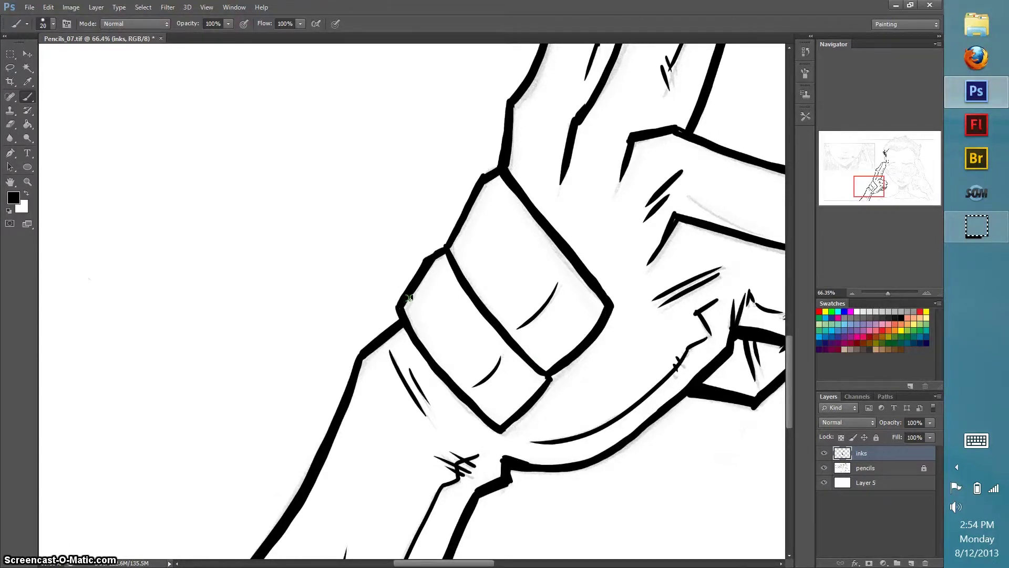
# Thicken the outer side, lower edge and short side of the left hand's wristband
pyautogui.moveTo(472, 185)
pyautogui.mouseDown()
pyautogui.moveTo(443, 242)
pyautogui.moveTo(486, 171)
pyautogui.moveTo(443, 241)
pyautogui.moveTo(459, 211)
pyautogui.mouseUp()
pyautogui.moveTo(442, 245)
pyautogui.mouseDown()
pyautogui.moveTo(423, 259)
pyautogui.moveTo(446, 238)
pyautogui.mouseUp()
pyautogui.moveTo(402, 320); pyautogui.dragTo(478, 409)
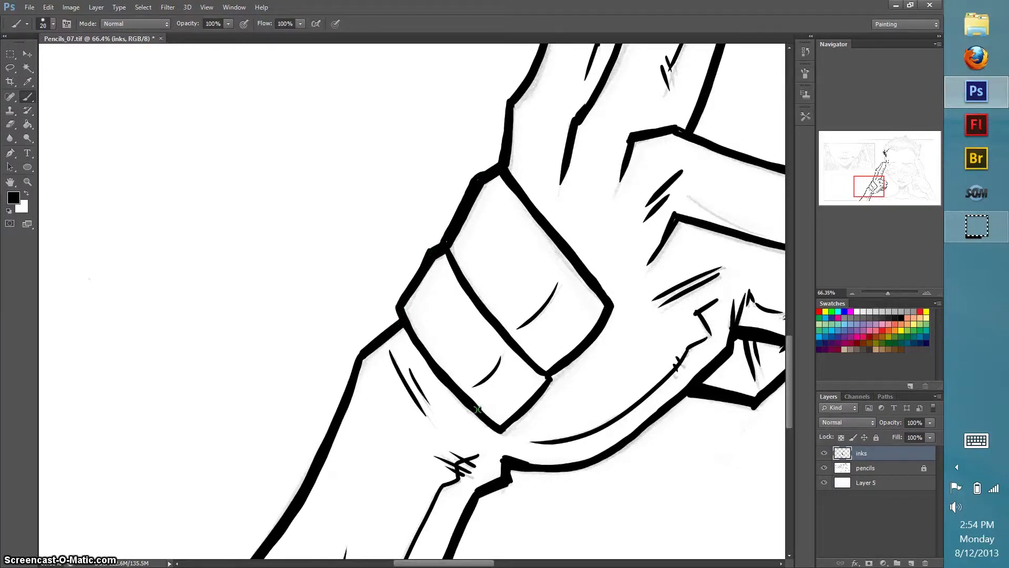
pyautogui.moveTo(547, 371); pyautogui.dragTo(499, 426)
pyautogui.moveTo(499, 425); pyautogui.dragTo(551, 376)
# Thicken the lower lines of the left hand's two raised fingers just above the wristband
pyautogui.moveTo(790, 385); pyautogui.dragTo(808, 315)
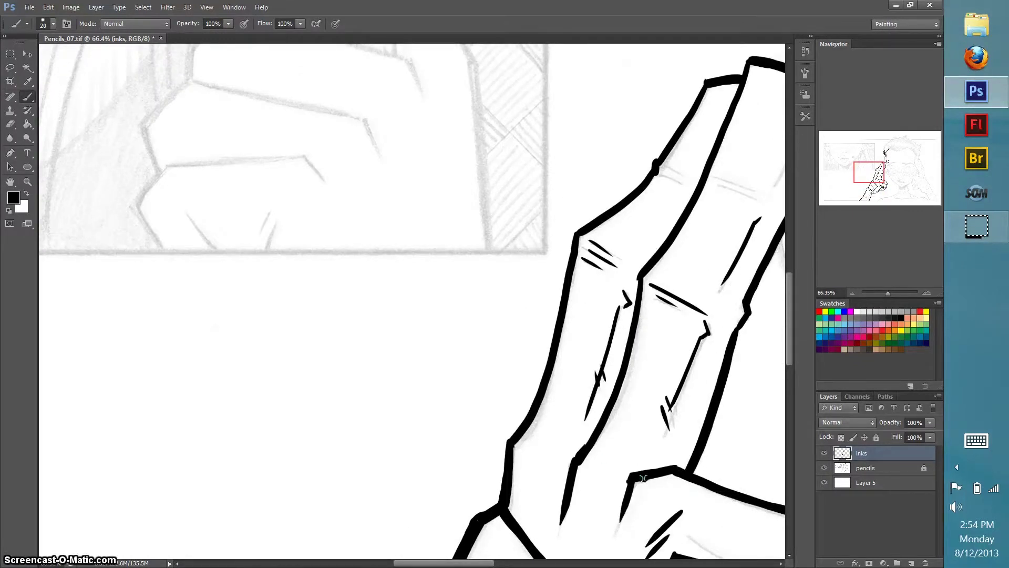
pyautogui.moveTo(600, 375); pyautogui.dragTo(601, 419)
pyautogui.moveTo(581, 454); pyautogui.dragTo(569, 497)
pyautogui.moveTo(514, 439); pyautogui.dragTo(502, 514)
# Ink short joint creases across the upper part of both raised fingers and touch up the outer fingertip
pyautogui.moveTo(789, 302); pyautogui.dragTo(799, 283)
pyautogui.moveTo(702, 181)
pyautogui.mouseDown()
pyautogui.moveTo(657, 256)
pyautogui.moveTo(702, 185)
pyautogui.moveTo(670, 237)
pyautogui.moveTo(697, 191)
pyautogui.moveTo(727, 172)
pyautogui.moveTo(699, 182)
pyautogui.mouseUp()
pyautogui.moveTo(712, 275)
pyautogui.mouseDown()
pyautogui.moveTo(757, 289)
pyautogui.moveTo(721, 285)
pyautogui.mouseUp()
pyautogui.moveTo(665, 267); pyautogui.dragTo(682, 274)
pyautogui.moveTo(685, 282); pyautogui.dragTo(665, 276)
# Thicken the outer finger's edge around its knuckle and below it, and the lower dividing line between the fingers
pyautogui.moveTo(586, 324)
pyautogui.mouseDown()
pyautogui.moveTo(654, 263)
pyautogui.moveTo(574, 332)
pyautogui.mouseUp()
pyautogui.moveTo(632, 289); pyautogui.dragTo(574, 331)
pyautogui.moveTo(558, 419)
pyautogui.mouseDown()
pyautogui.moveTo(573, 332)
pyautogui.moveTo(535, 501)
pyautogui.mouseUp()
pyautogui.moveTo(640, 378); pyautogui.dragTo(610, 505)
# Thicken the outer raised finger's outer edge from the fingertip down to the first joint
pyautogui.moveTo(494, 564); pyautogui.dragTo(545, 562)
pyautogui.moveTo(790, 274); pyautogui.dragTo(800, 302)
pyautogui.moveTo(343, 77); pyautogui.dragTo(294, 151)
pyautogui.moveTo(327, 74); pyautogui.dragTo(280, 146)
pyautogui.moveTo(342, 78); pyautogui.dragTo(292, 153)
pyautogui.moveTo(390, 59); pyautogui.dragTo(345, 161)
pyautogui.moveTo(389, 60)
pyautogui.mouseDown()
pyautogui.moveTo(344, 160)
pyautogui.moveTo(350, 142)
pyautogui.mouseUp()
pyautogui.hotkey('ctrl', 'alt', 'z')
pyautogui.hotkey('ctrl', 'alt', 'z')
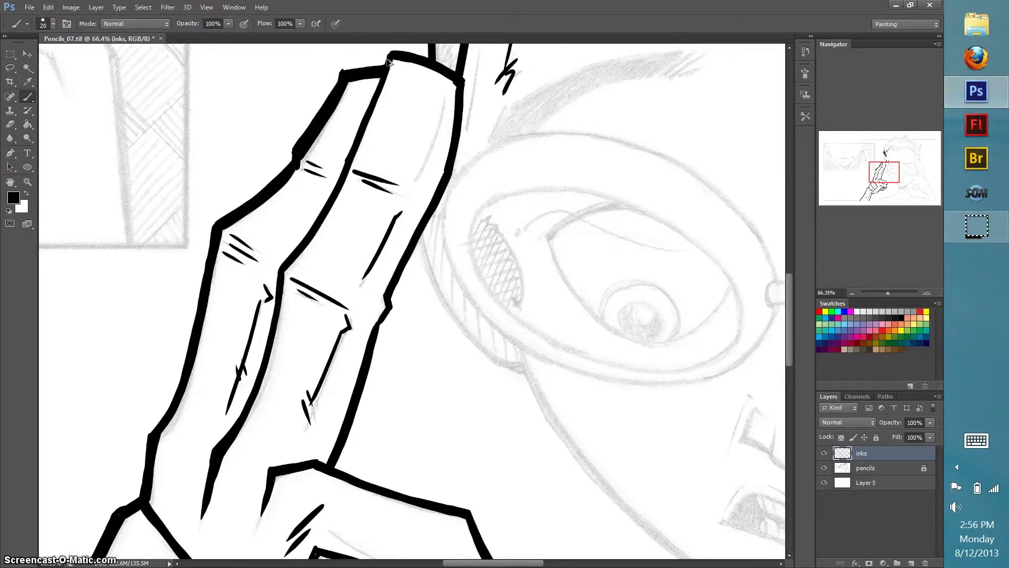
# Ink the inner contour below the inner raised fingertip and the contour line on the upper curled finger
pyautogui.moveTo(443, 89); pyautogui.dragTo(414, 181)
pyautogui.scroll(-3, 322, 307)
pyautogui.moveTo(339, 403); pyautogui.dragTo(424, 438)
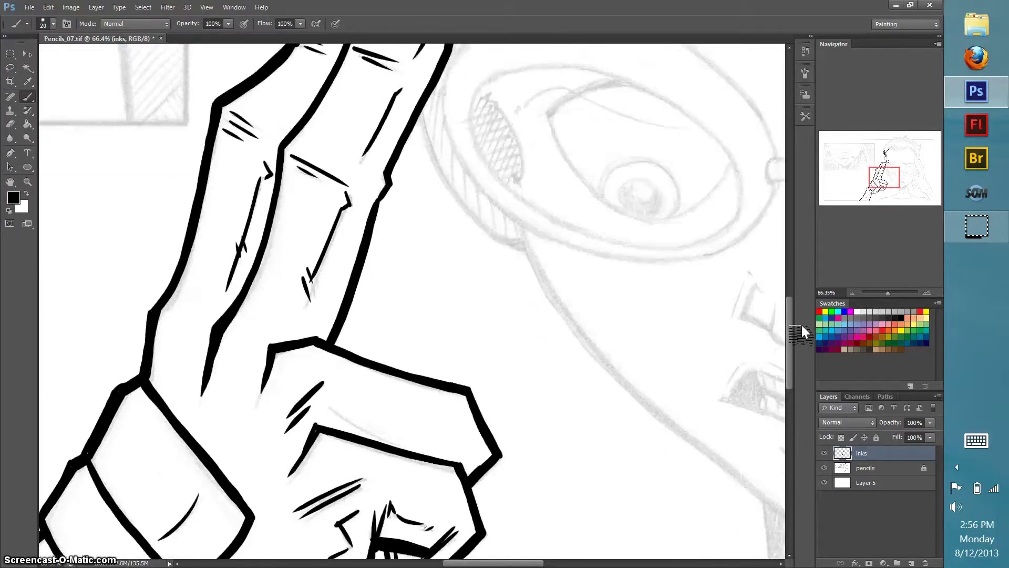
# Examine the inked hand on the whole page by hiding the pencils layer and showing it again
pyautogui.hotkey('ctrl', '0')
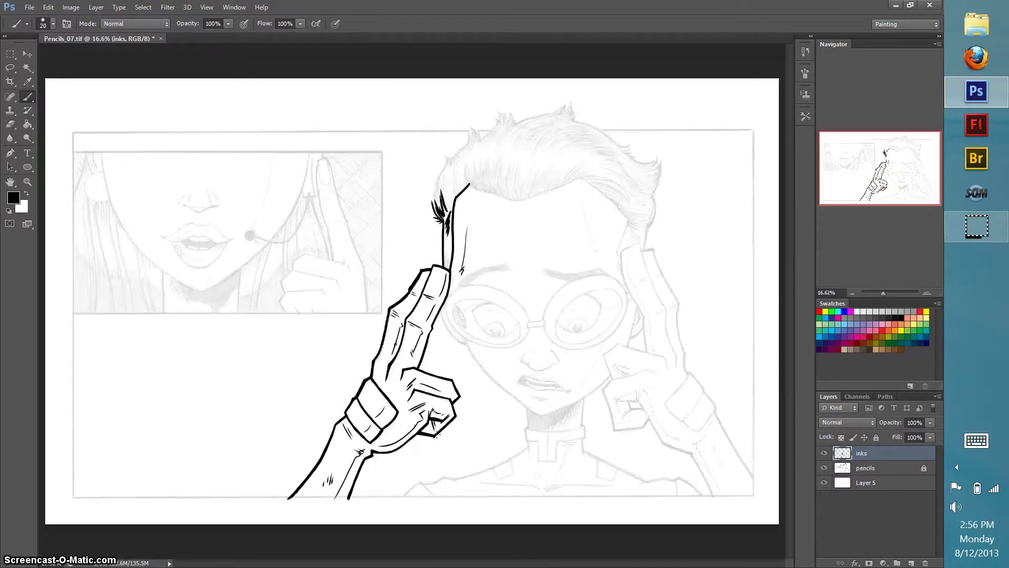
pyautogui.click(825, 468)
pyautogui.click(825, 468)
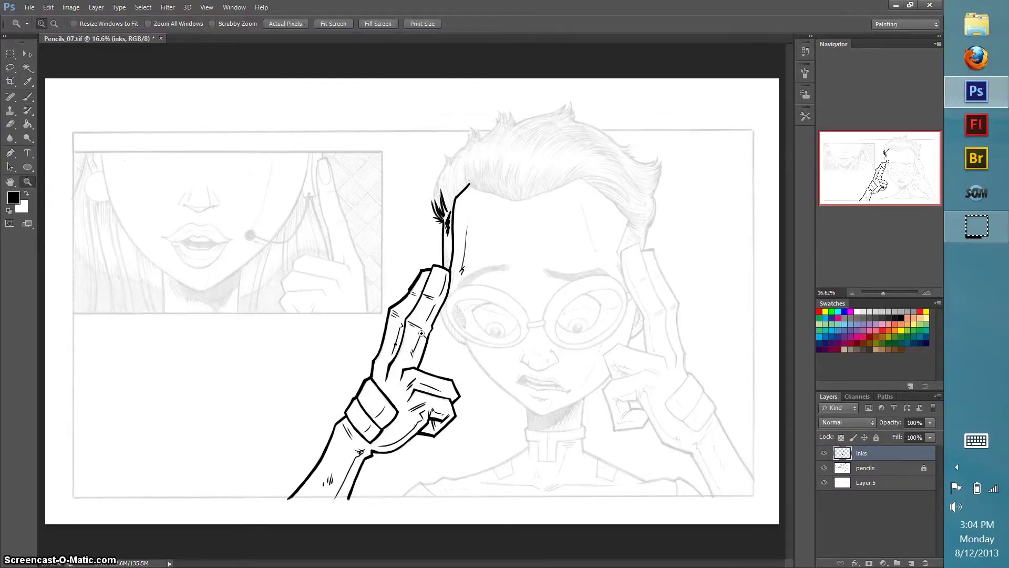
# Zoom in to 50% on the right hand's raised fingers and activate the Brush tool
pyautogui.moveTo(579, 223)
pyautogui.mouseDown()
pyautogui.moveTo(672, 444)
pyautogui.moveTo(751, 487)
pyautogui.mouseUp()
pyautogui.hotkey('ctrl', 'z')
pyautogui.press('z')
pyautogui.click(401, 356)
pyautogui.click(391, 221)
pyautogui.moveTo(353, 282); pyautogui.dragTo(367, 404)
pyautogui.press('b')
pyautogui.moveTo(330, 167)
pyautogui.mouseDown()
pyautogui.moveTo(344, 272)
pyautogui.moveTo(340, 264)
pyautogui.moveTo(404, 359)
pyautogui.mouseUp()
pyautogui.hotkey('ctrl', 'z')
pyautogui.moveTo(340, 265); pyautogui.dragTo(402, 363)
pyautogui.hotkey('ctrl', 'alt', 'z')
pyautogui.hotkey('ctrl', 'alt', 'z')
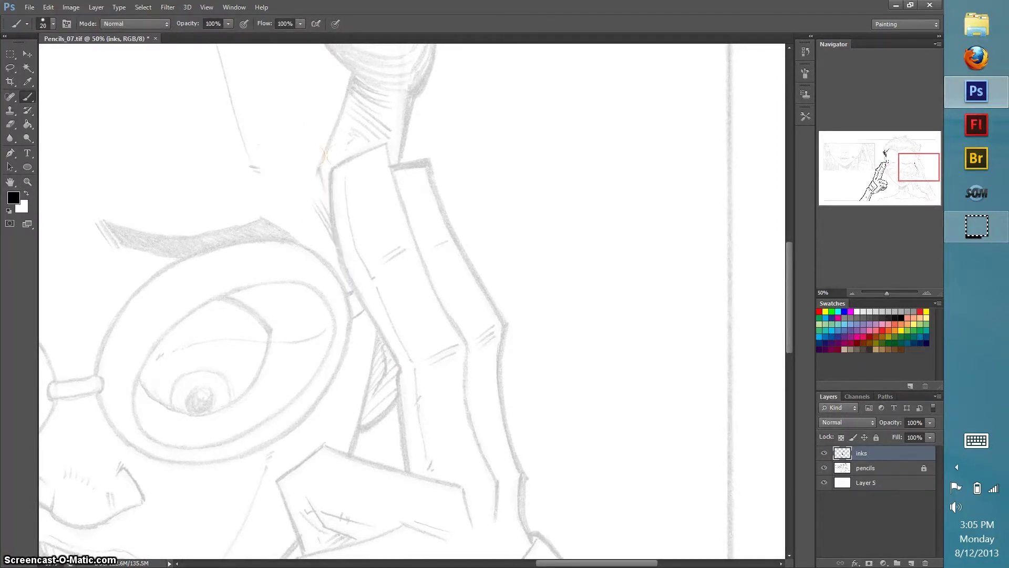
# Ink the inner raised finger's face-side edge and tip, and the full dividing line between the right hand's raised fingers
pyautogui.moveTo(330, 167); pyautogui.dragTo(394, 366)
pyautogui.moveTo(385, 147)
pyautogui.mouseDown()
pyautogui.moveTo(444, 315)
pyautogui.moveTo(465, 341)
pyautogui.moveTo(494, 511)
pyautogui.mouseUp()
pyautogui.moveTo(396, 363); pyautogui.dragTo(371, 315)
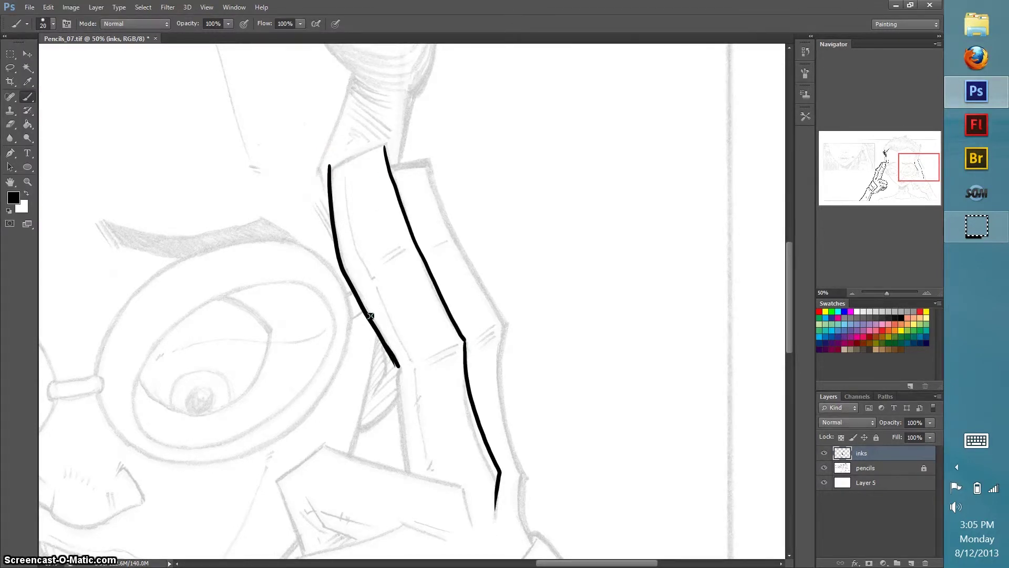
pyautogui.moveTo(384, 143); pyautogui.dragTo(330, 169)
# Ink the outer raised finger's tip and outer edge to the knuckle, and thicken the dividing line and inner fingertip
pyautogui.moveTo(385, 168)
pyautogui.mouseDown()
pyautogui.moveTo(382, 144)
pyautogui.moveTo(443, 210)
pyautogui.moveTo(507, 322)
pyautogui.mouseUp()
pyautogui.hotkey('ctrl', 'z')
pyautogui.moveTo(425, 157); pyautogui.dragTo(487, 287)
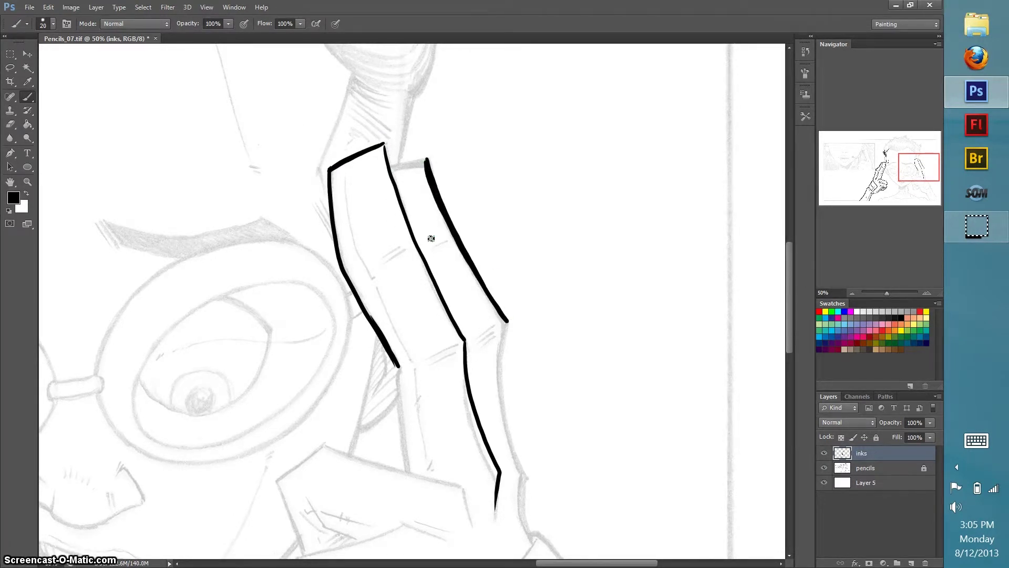
pyautogui.moveTo(389, 166); pyautogui.dragTo(424, 158)
pyautogui.moveTo(382, 142)
pyautogui.mouseDown()
pyautogui.moveTo(398, 205)
pyautogui.moveTo(465, 341)
pyautogui.moveTo(404, 221)
pyautogui.moveTo(465, 341)
pyautogui.mouseUp()
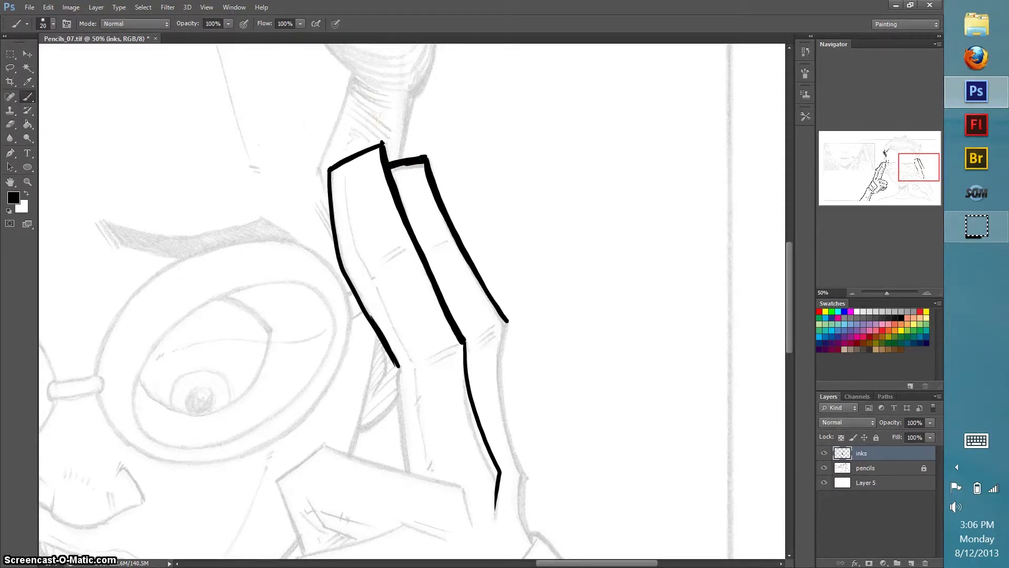
pyautogui.moveTo(379, 145); pyautogui.dragTo(331, 168)
# Ink the inner raised finger's thin inner contour with small crease marks, plus its lower face-side edge
pyautogui.moveTo(341, 179)
pyautogui.mouseDown()
pyautogui.moveTo(361, 286)
pyautogui.moveTo(409, 360)
pyautogui.mouseUp()
pyautogui.moveTo(412, 364); pyautogui.dragTo(428, 463)
pyautogui.moveTo(420, 392); pyautogui.dragTo(413, 405)
pyautogui.moveTo(401, 365); pyautogui.dragTo(406, 468)
pyautogui.moveTo(396, 376); pyautogui.dragTo(405, 467)
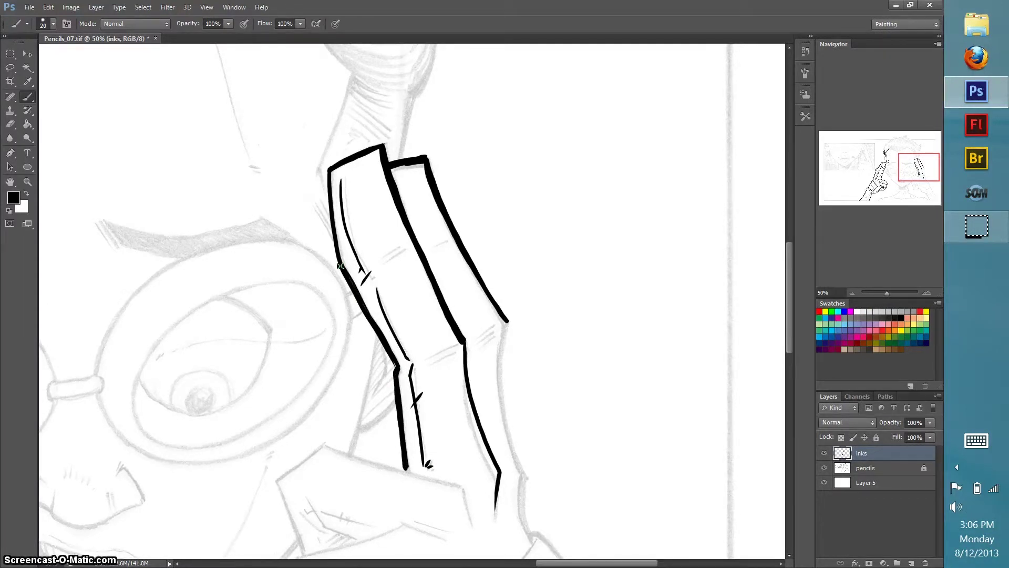
# Remove the inner raised finger's face-side edge and re-ink it with a thicker line from fingertip to fist
pyautogui.hotkey('ctrl', 'z')
pyautogui.moveTo(329, 176)
pyautogui.mouseDown()
pyautogui.moveTo(340, 266)
pyautogui.moveTo(397, 368)
pyautogui.moveTo(406, 469)
pyautogui.mouseUp()
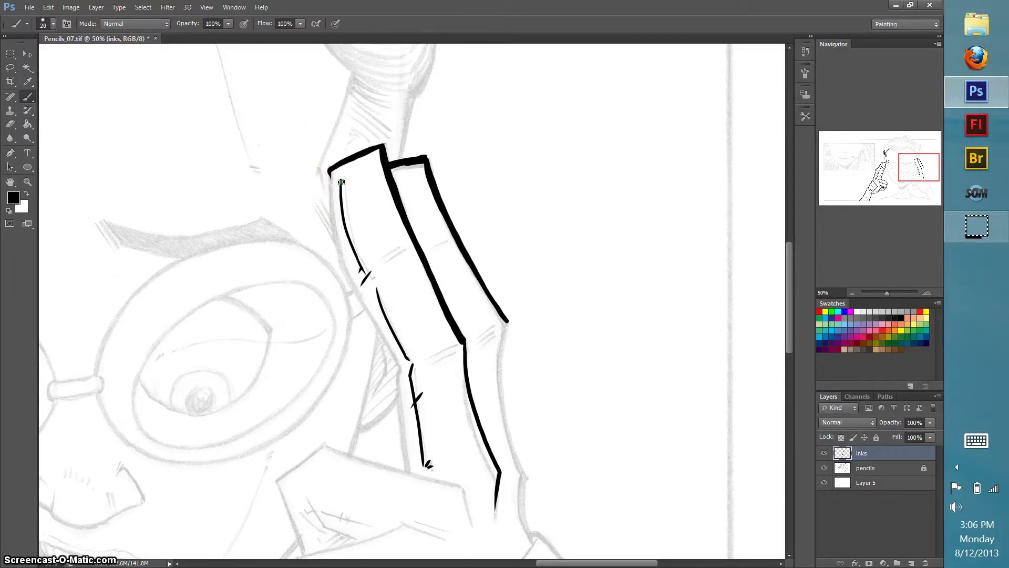
pyautogui.moveTo(330, 170)
pyautogui.mouseDown()
pyautogui.moveTo(340, 268)
pyautogui.moveTo(400, 368)
pyautogui.mouseUp()
pyautogui.moveTo(340, 266)
pyautogui.mouseDown()
pyautogui.moveTo(397, 369)
pyautogui.moveTo(406, 468)
pyautogui.mouseUp()
pyautogui.moveTo(397, 371)
pyautogui.mouseDown()
pyautogui.moveTo(407, 470)
pyautogui.moveTo(402, 430)
pyautogui.mouseUp()
pyautogui.moveTo(337, 264); pyautogui.dragTo(363, 313)
# Ink joint creases across the raised fingers and extend the outer finger's thick edge down to the wristband
pyautogui.moveTo(408, 244); pyautogui.dragTo(381, 265)
pyautogui.moveTo(454, 347); pyautogui.dragTo(427, 367)
pyautogui.moveTo(505, 323)
pyautogui.mouseDown()
pyautogui.moveTo(501, 385)
pyautogui.moveTo(523, 477)
pyautogui.mouseUp()
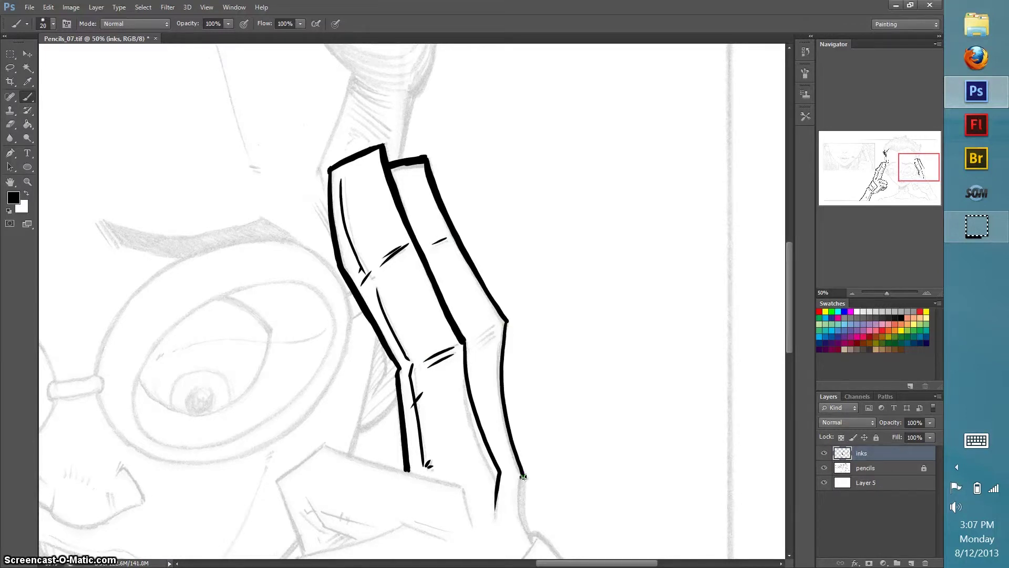
pyautogui.moveTo(802, 310); pyautogui.dragTo(802, 327)
pyautogui.moveTo(523, 374)
pyautogui.mouseDown()
pyautogui.moveTo(529, 443)
pyautogui.moveTo(522, 408)
pyautogui.mouseUp()
pyautogui.moveTo(505, 218)
pyautogui.mouseDown()
pyautogui.moveTo(500, 265)
pyautogui.moveTo(526, 397)
pyautogui.mouseUp()
# Thicken the lower dividing line between the raised fingers and ink the crease marks at the outer finger's knuckle
pyautogui.moveTo(462, 238)
pyautogui.mouseDown()
pyautogui.moveTo(467, 292)
pyautogui.moveTo(497, 372)
pyautogui.mouseUp()
pyautogui.hotkey('ctrl', 'z')
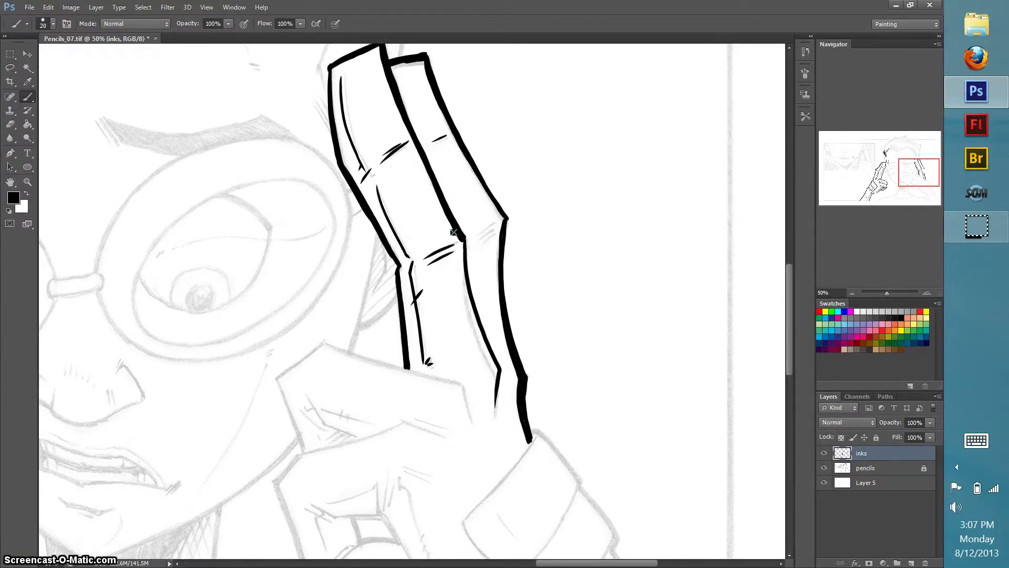
pyautogui.moveTo(463, 240); pyautogui.dragTo(489, 351)
pyautogui.hotkey('ctrl', 'z')
pyautogui.moveTo(492, 225); pyautogui.dragTo(475, 236)
pyautogui.moveTo(494, 229); pyautogui.dragTo(478, 243)
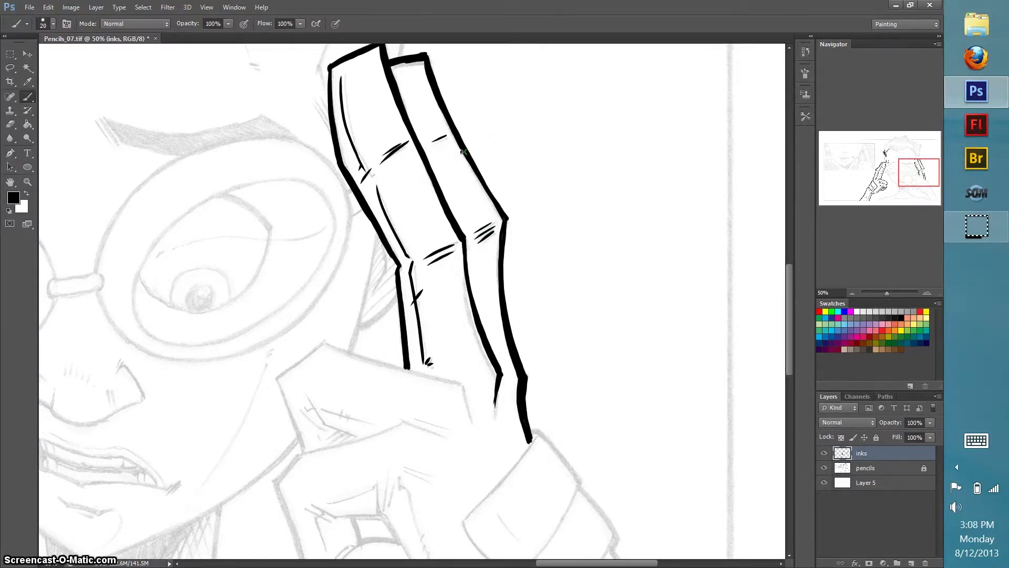
# Ink the right hand's upper curled finger: its outline, knuckle corner and small crease marks
pyautogui.moveTo(286, 342)
pyautogui.mouseDown()
pyautogui.moveTo(313, 219)
pyautogui.moveTo(296, 180)
pyautogui.moveTo(279, 215)
pyautogui.moveTo(305, 285)
pyautogui.mouseUp()
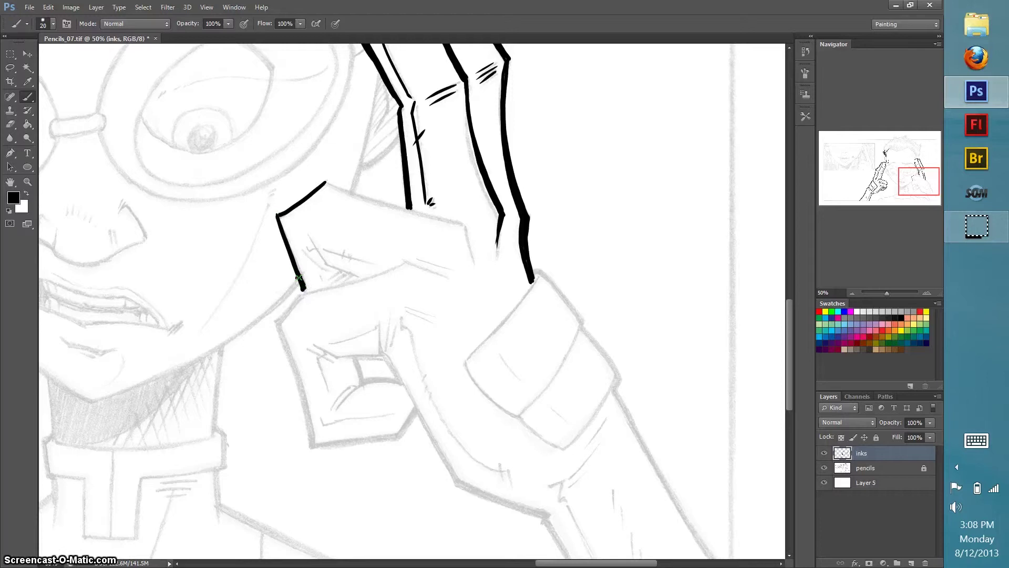
pyautogui.moveTo(312, 239)
pyautogui.mouseDown()
pyautogui.moveTo(326, 268)
pyautogui.moveTo(359, 275)
pyautogui.moveTo(363, 261)
pyautogui.moveTo(342, 262)
pyautogui.mouseUp()
pyautogui.moveTo(347, 251)
pyautogui.mouseDown()
pyautogui.moveTo(346, 261)
pyautogui.moveTo(448, 268)
pyautogui.mouseUp()
pyautogui.moveTo(467, 228); pyautogui.dragTo(475, 262)
pyautogui.moveTo(325, 182)
pyautogui.mouseDown()
pyautogui.moveTo(465, 228)
pyautogui.moveTo(371, 203)
pyautogui.moveTo(456, 223)
pyautogui.mouseUp()
pyautogui.hotkey('ctrl', 'z')
pyautogui.moveTo(325, 184); pyautogui.dragTo(465, 227)
# Ink the short creases beside the lower curled finger's knuckle and the long inner palm contour with its cross marks
pyautogui.moveTo(402, 305); pyautogui.dragTo(426, 322)
pyautogui.moveTo(379, 352); pyautogui.dragTo(389, 319)
pyautogui.moveTo(391, 345)
pyautogui.mouseDown()
pyautogui.moveTo(397, 317)
pyautogui.moveTo(449, 435)
pyautogui.moveTo(517, 474)
pyautogui.mouseUp()
pyautogui.moveTo(502, 471); pyautogui.dragTo(501, 459)
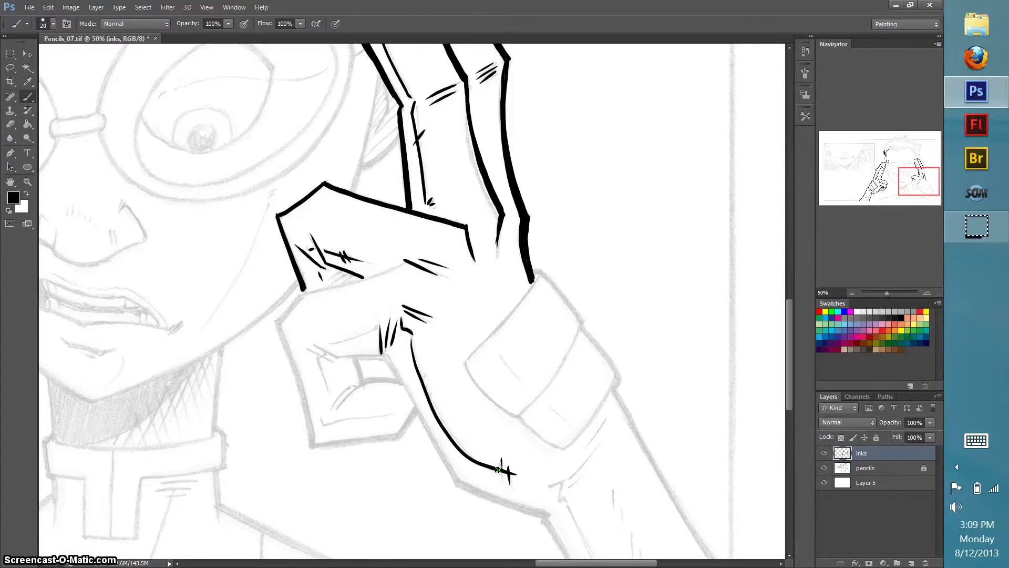
# Ink the palm's outer edge and heel, and the forearm's inner edge down to the panel border
pyautogui.moveTo(386, 357)
pyautogui.mouseDown()
pyautogui.moveTo(460, 479)
pyautogui.moveTo(551, 510)
pyautogui.mouseUp()
pyautogui.hotkey('ctrl', 'z')
pyautogui.moveTo(395, 436); pyautogui.dragTo(335, 257)
pyautogui.moveTo(397, 311)
pyautogui.mouseDown()
pyautogui.moveTo(485, 345)
pyautogui.moveTo(540, 469)
pyautogui.mouseUp()
pyautogui.moveTo(481, 351)
pyautogui.mouseDown()
pyautogui.moveTo(539, 474)
pyautogui.moveTo(483, 356)
pyautogui.mouseUp()
pyautogui.moveTo(540, 453); pyautogui.dragTo(544, 471)
# Thicken the heel of the palm and the palm's outer edge up to the thumb opening
pyautogui.moveTo(396, 317); pyautogui.dragTo(485, 349)
pyautogui.moveTo(438, 335); pyautogui.dragTo(483, 347)
pyautogui.moveTo(400, 314); pyautogui.dragTo(437, 333)
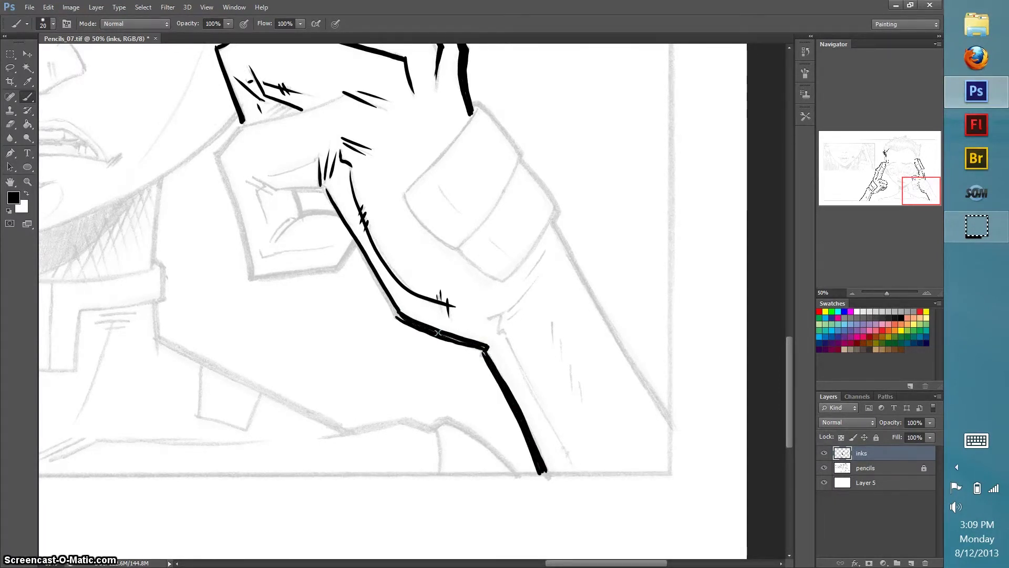
pyautogui.moveTo(324, 188); pyautogui.dragTo(400, 316)
# Ink the right forearm's outer edge from the wristband to the panel border, thickening its lower part
pyautogui.moveTo(552, 225)
pyautogui.mouseDown()
pyautogui.moveTo(665, 424)
pyautogui.moveTo(620, 344)
pyautogui.moveTo(641, 377)
pyautogui.mouseUp()
pyautogui.hotkey('ctrl', 'z')
pyautogui.moveTo(556, 226); pyautogui.dragTo(671, 423)
pyautogui.moveTo(626, 355); pyautogui.dragTo(673, 427)
pyautogui.moveTo(594, 303); pyautogui.dragTo(665, 417)
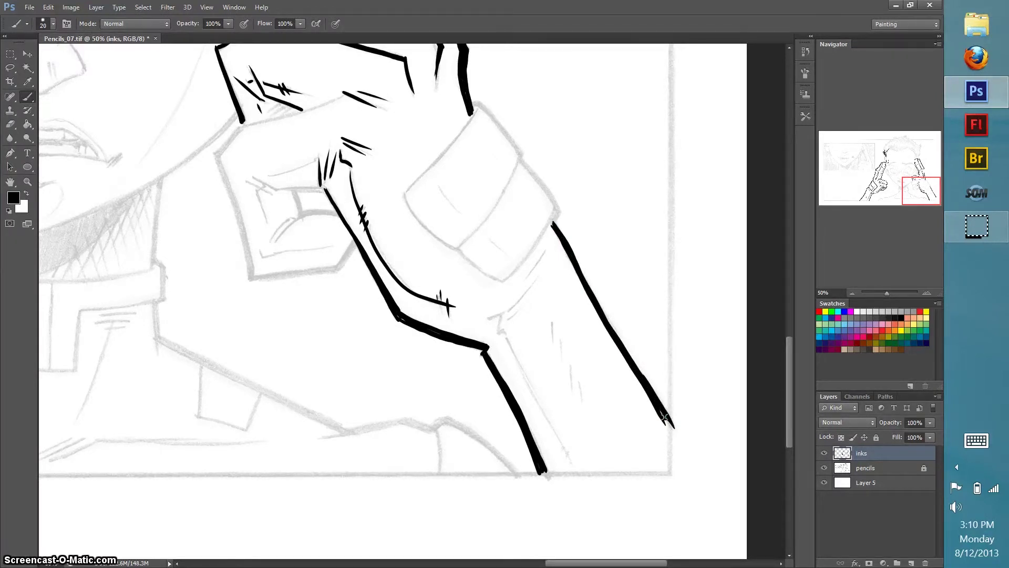
pyautogui.moveTo(576, 253); pyautogui.dragTo(613, 328)
pyautogui.hotkey('ctrl', 'z')
pyautogui.moveTo(574, 254); pyautogui.dragTo(608, 309)
pyautogui.hotkey('ctrl', 'z')
pyautogui.moveTo(574, 256)
pyautogui.mouseDown()
pyautogui.moveTo(670, 419)
pyautogui.moveTo(617, 332)
pyautogui.mouseUp()
pyautogui.hotkey('ctrl', 'z')
pyautogui.hotkey('ctrl', 'z')
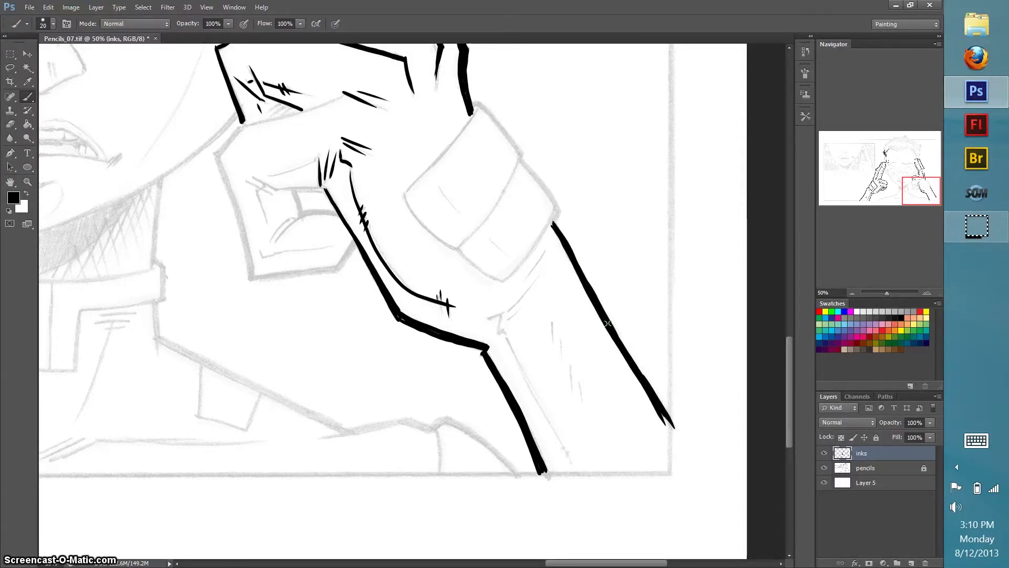
# Ink the right wrist's crease lines, the forearm's thin inner contour and its short hatch marks
pyautogui.moveTo(547, 243); pyautogui.dragTo(508, 319)
pyautogui.moveTo(504, 312)
pyautogui.mouseDown()
pyautogui.moveTo(484, 319)
pyautogui.moveTo(500, 331)
pyautogui.moveTo(580, 488)
pyautogui.mouseUp()
pyautogui.moveTo(550, 321); pyautogui.dragTo(559, 350)
pyautogui.moveTo(567, 356); pyautogui.dragTo(577, 400)
# Ink the small opening inside the right hand's lower curled finger, with a thick side, top and bottom edges
pyautogui.moveTo(290, 188); pyautogui.dragTo(300, 214)
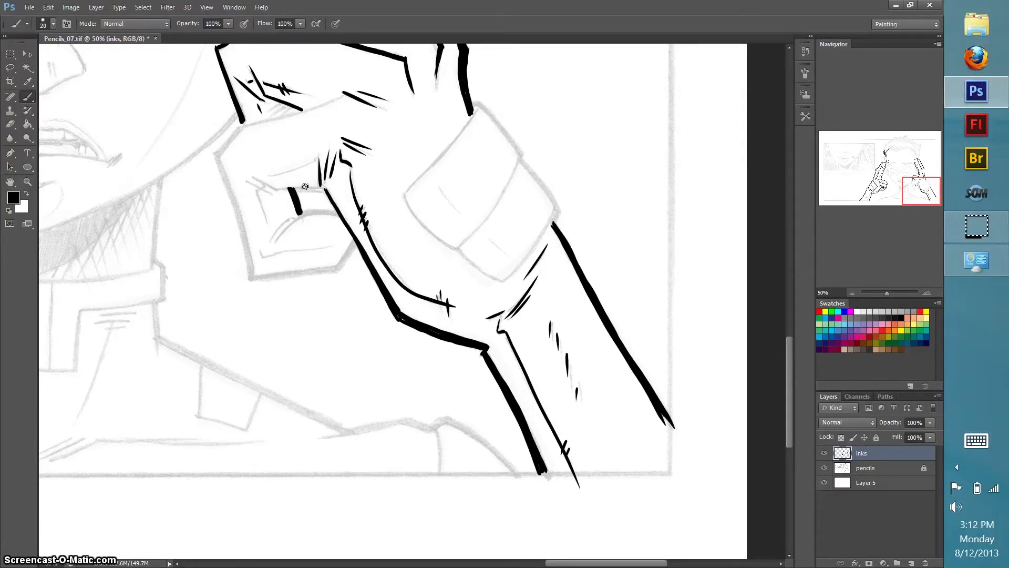
pyautogui.moveTo(323, 188); pyautogui.dragTo(278, 188)
pyautogui.hotkey('ctrl', 'z')
pyautogui.moveTo(325, 188)
pyautogui.mouseDown()
pyautogui.moveTo(271, 188)
pyautogui.moveTo(294, 190)
pyautogui.mouseUp()
pyautogui.hotkey('ctrl', 'z')
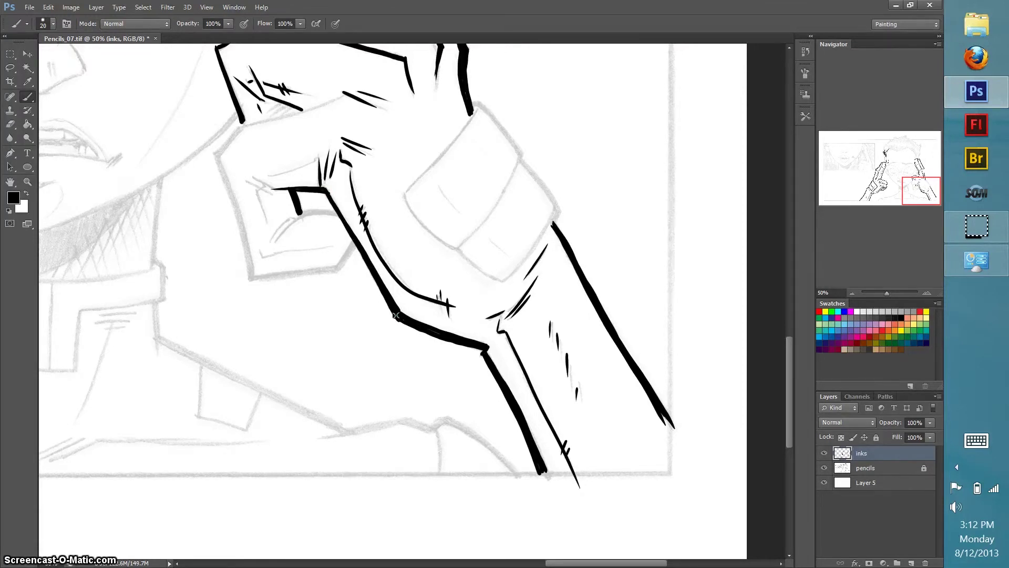
pyautogui.moveTo(291, 217)
pyautogui.mouseDown()
pyautogui.moveTo(271, 239)
pyautogui.moveTo(331, 215)
pyautogui.mouseUp()
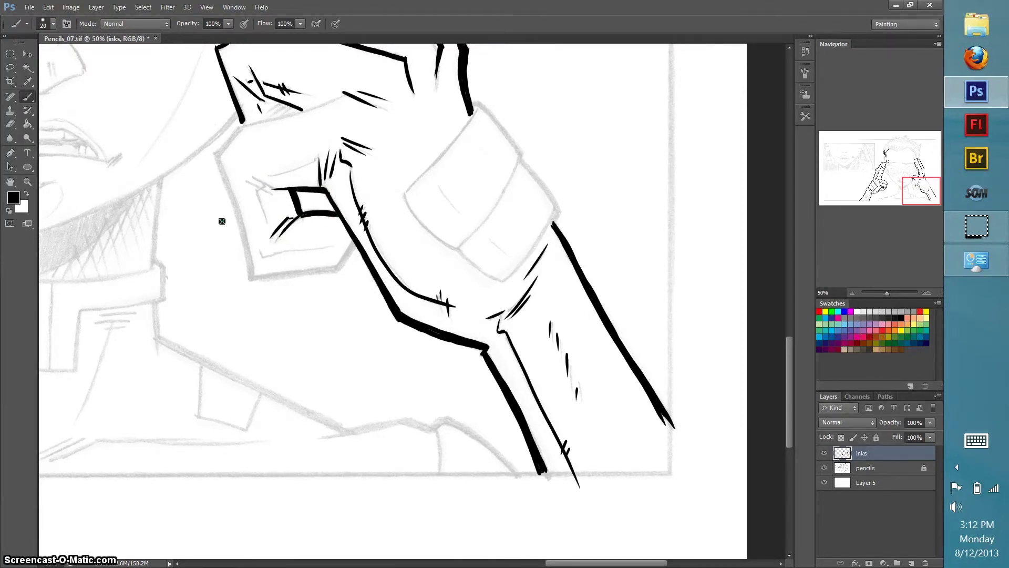
# Ink the lower curled finger's outer side and bottom edge up to the palm, plus its inner crease lines
pyautogui.moveTo(214, 154); pyautogui.dragTo(249, 273)
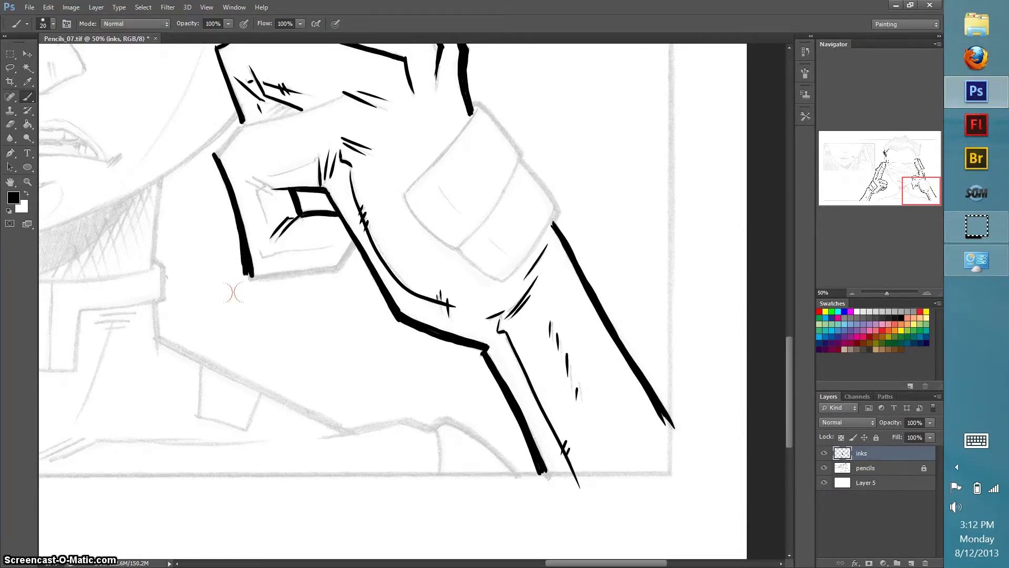
pyautogui.moveTo(251, 276); pyautogui.dragTo(335, 273)
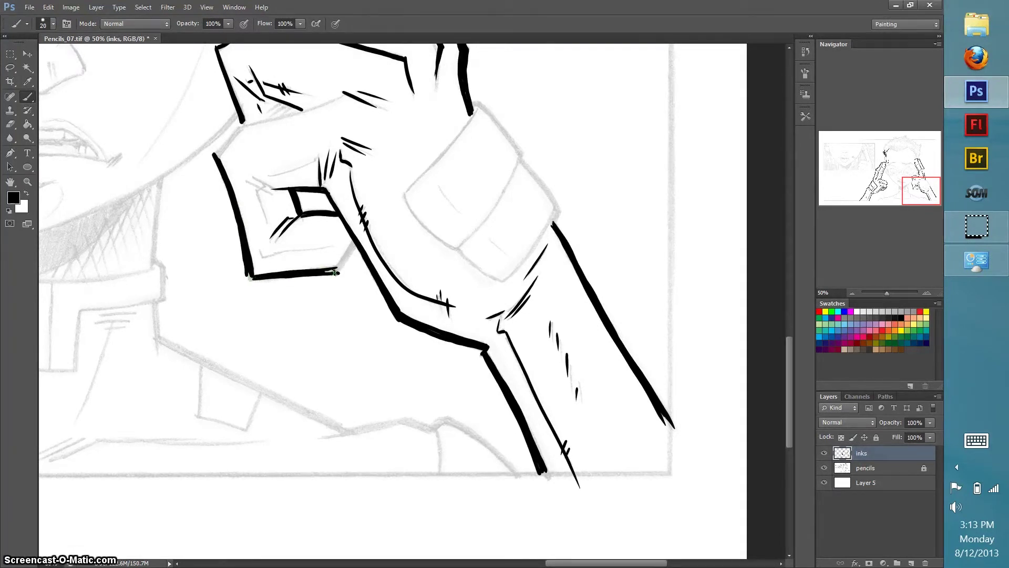
pyautogui.moveTo(350, 243)
pyautogui.mouseDown()
pyautogui.moveTo(338, 269)
pyautogui.moveTo(353, 243)
pyautogui.mouseUp()
pyautogui.moveTo(273, 188)
pyautogui.mouseDown()
pyautogui.moveTo(255, 175)
pyautogui.moveTo(266, 230)
pyautogui.moveTo(324, 248)
pyautogui.mouseUp()
pyautogui.moveTo(314, 160); pyautogui.dragTo(288, 171)
# Ink the lower curled finger's slanted corner and its top edge beneath the upper curled finger
pyautogui.moveTo(241, 125); pyautogui.dragTo(217, 154)
pyautogui.moveTo(244, 123)
pyautogui.mouseDown()
pyautogui.moveTo(216, 156)
pyautogui.moveTo(355, 92)
pyautogui.mouseUp()
pyautogui.hotkey('ctrl', 'z')
pyautogui.moveTo(242, 125); pyautogui.dragTo(341, 96)
pyautogui.moveTo(241, 125); pyautogui.dragTo(253, 126)
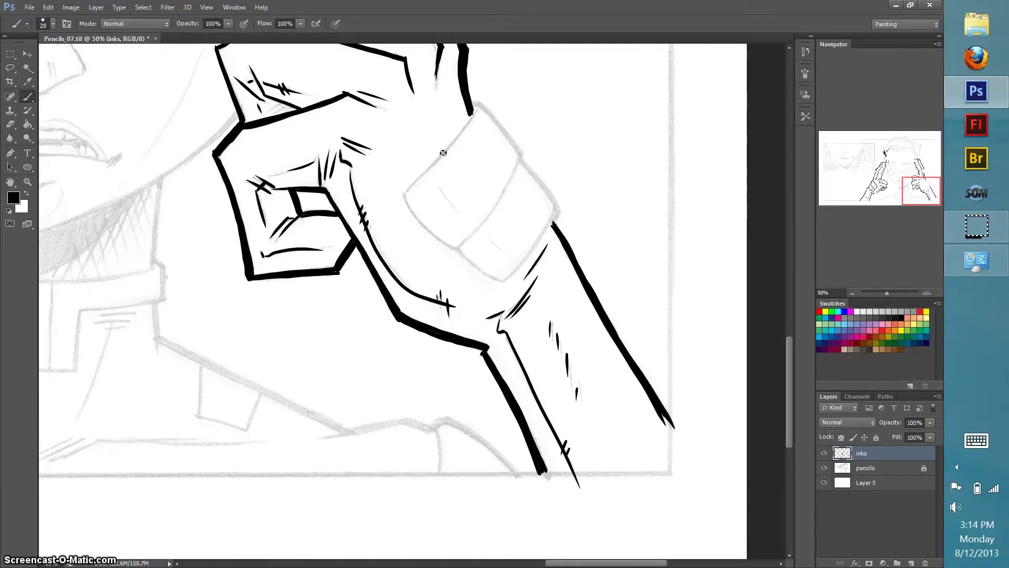
pyautogui.moveTo(521, 154); pyautogui.dragTo(463, 244)
pyautogui.hotkey('ctrl', 'z')
pyautogui.moveTo(521, 154); pyautogui.dragTo(462, 244)
pyautogui.moveTo(491, 211); pyautogui.dragTo(456, 247)
pyautogui.moveTo(475, 109)
pyautogui.mouseDown()
pyautogui.moveTo(403, 194)
pyautogui.moveTo(457, 246)
pyautogui.mouseUp()
pyautogui.moveTo(403, 195)
pyautogui.mouseDown()
pyautogui.moveTo(456, 244)
pyautogui.moveTo(444, 235)
pyautogui.mouseUp()
pyautogui.moveTo(906, 188)
pyautogui.mouseDown()
pyautogui.moveTo(905, 170)
pyautogui.moveTo(890, 169)
pyautogui.moveTo(904, 181)
pyautogui.mouseUp()
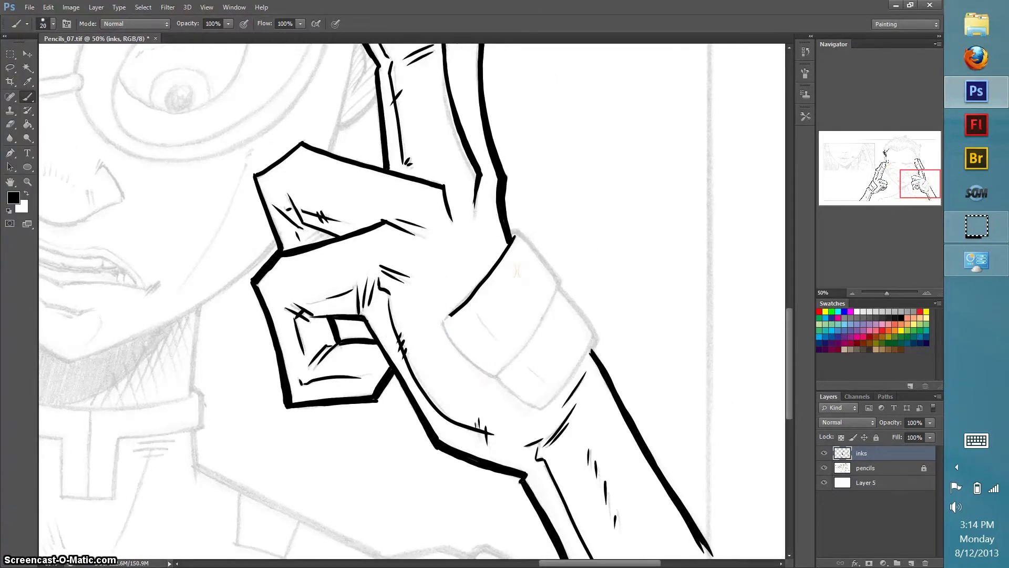
pyautogui.hotkey('ctrl', 'alt', 'z')
pyautogui.hotkey('ctrl', 'alt', 'z')
pyautogui.hotkey('ctrl', 'alt', 'z')
# Ink the upper section of the right wristband: curved side, dividing line, hand-side edge and short outer side
pyautogui.moveTo(446, 328); pyautogui.dragTo(501, 374)
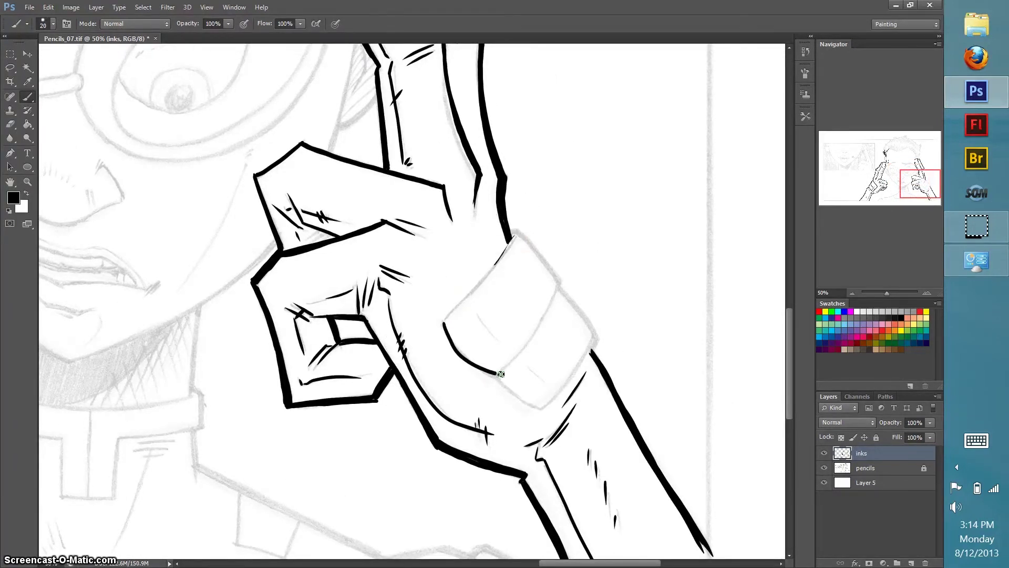
pyautogui.moveTo(558, 279); pyautogui.dragTo(502, 371)
pyautogui.moveTo(539, 321); pyautogui.dragTo(558, 280)
pyautogui.moveTo(509, 241); pyautogui.dragTo(442, 321)
pyautogui.moveTo(516, 232)
pyautogui.mouseDown()
pyautogui.moveTo(558, 280)
pyautogui.moveTo(517, 230)
pyautogui.mouseUp()
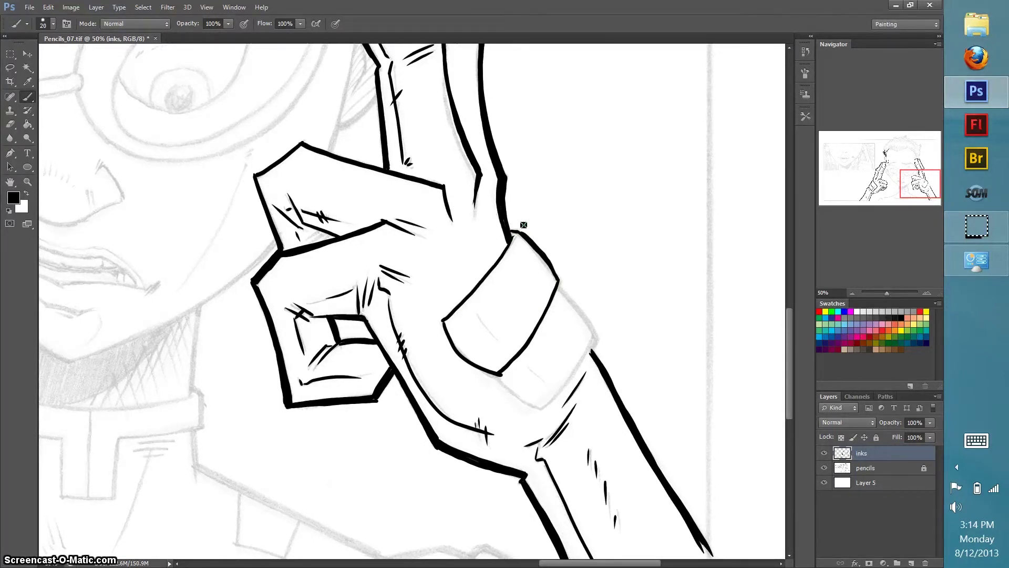
pyautogui.hotkey('ctrl', 'z')
pyautogui.moveTo(517, 231)
pyautogui.mouseDown()
pyautogui.moveTo(578, 314)
pyautogui.moveTo(559, 285)
pyautogui.mouseUp()
# Ink the wristband's lower section, thicken the upper section's curved side, and add a fold mark in each section
pyautogui.moveTo(594, 336)
pyautogui.mouseDown()
pyautogui.moveTo(544, 402)
pyautogui.moveTo(556, 389)
pyautogui.moveTo(501, 376)
pyautogui.mouseUp()
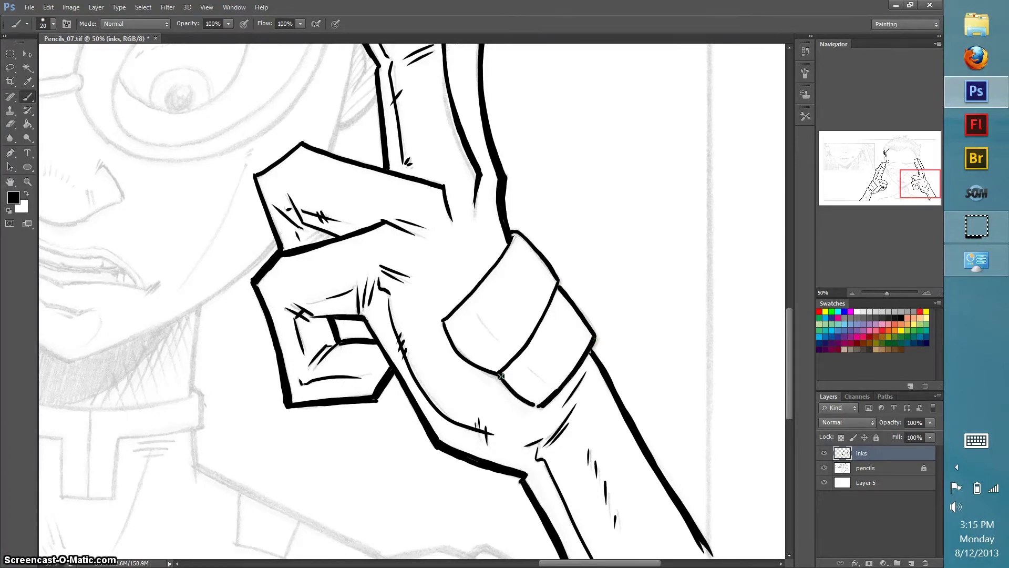
pyautogui.moveTo(443, 322); pyautogui.dragTo(501, 373)
pyautogui.moveTo(475, 317); pyautogui.dragTo(505, 351)
pyautogui.moveTo(526, 365); pyautogui.dragTo(551, 389)
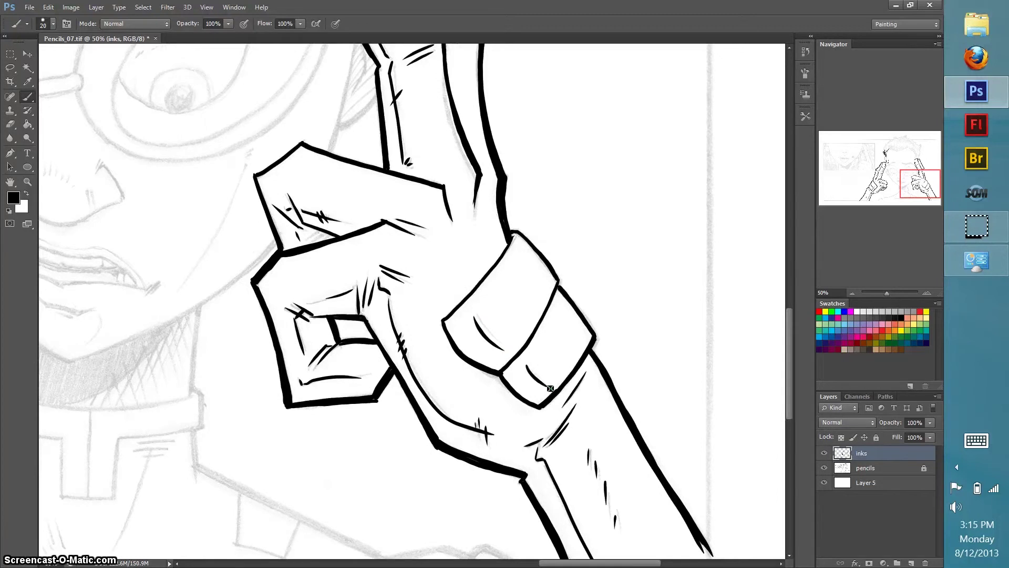
# Add hatch shading in the gap below the upper curled finger's creases and thicken that finger's slanted upper edge
pyautogui.moveTo(319, 229)
pyautogui.mouseDown()
pyautogui.moveTo(305, 240)
pyautogui.moveTo(340, 236)
pyautogui.mouseUp()
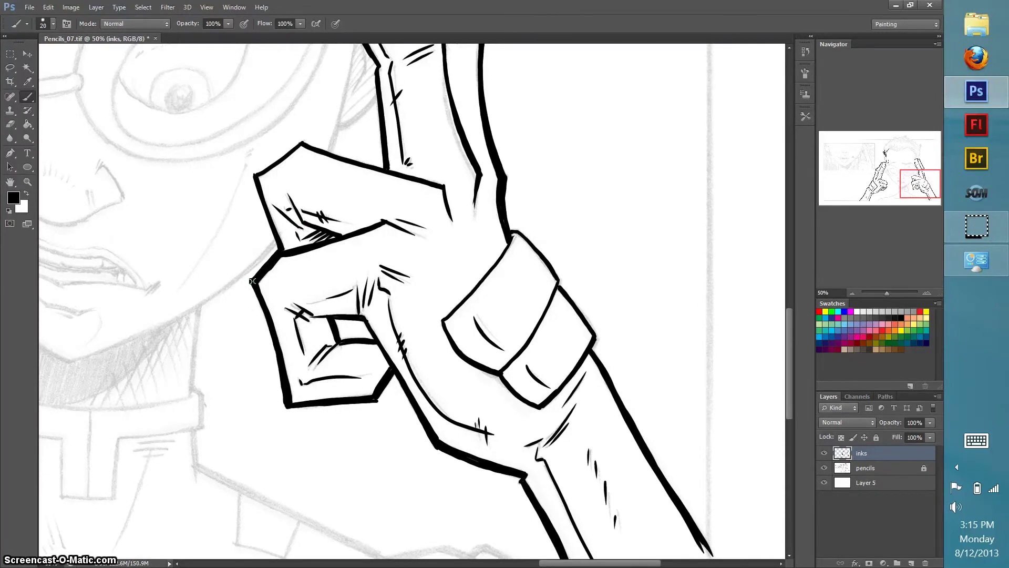
pyautogui.moveTo(625, 563); pyautogui.dragTo(580, 564)
pyautogui.moveTo(573, 145); pyautogui.dragTo(530, 173)
pyautogui.hotkey('ctrl', '0')
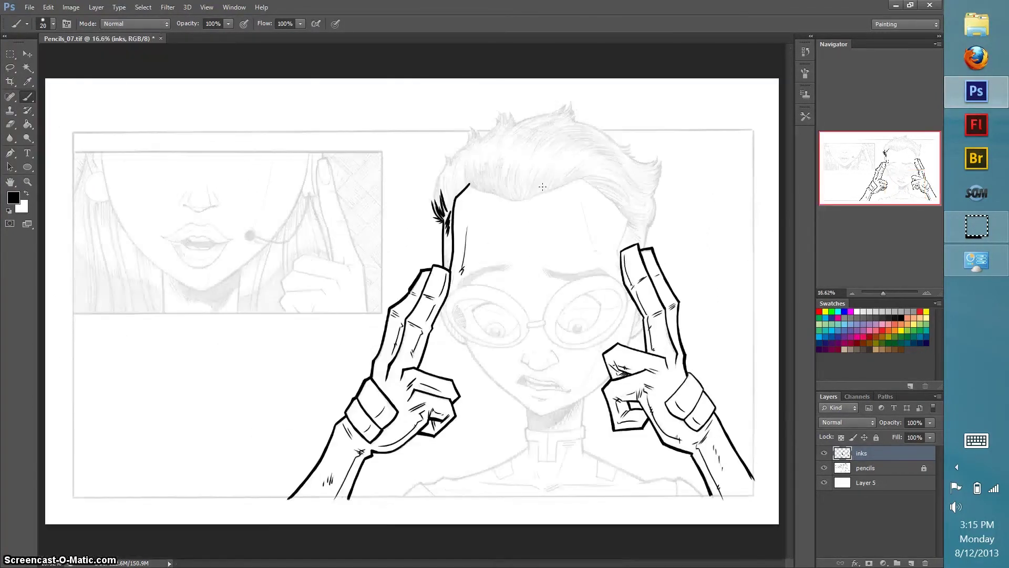
# Ink both sides of the neck between the jaw and the collar, making the right side thicker
pyautogui.click(824, 468)
pyautogui.click(824, 467)
pyautogui.press('z')
pyautogui.moveTo(489, 361); pyautogui.dragTo(623, 481)
pyautogui.press('b')
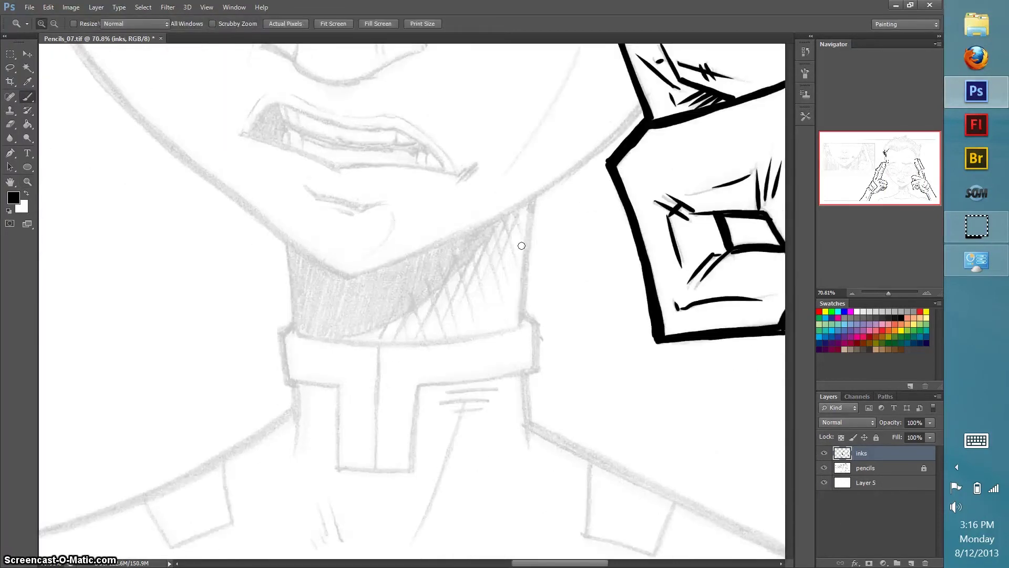
pyautogui.moveTo(531, 196); pyautogui.dragTo(516, 329)
pyautogui.moveTo(536, 195); pyautogui.dragTo(521, 329)
pyautogui.moveTo(536, 203); pyautogui.dragTo(521, 332)
pyautogui.moveTo(533, 199); pyautogui.dragTo(519, 332)
pyautogui.moveTo(286, 240); pyautogui.dragTo(299, 392)
pyautogui.moveTo(288, 241); pyautogui.dragTo(293, 331)
# Ink the collar's left end with the short neck line below it, its vertical centre line and its curved top edge
pyautogui.moveTo(286, 232)
pyautogui.mouseDown()
pyautogui.moveTo(283, 379)
pyautogui.moveTo(337, 386)
pyautogui.moveTo(295, 431)
pyautogui.mouseUp()
pyautogui.moveTo(284, 381); pyautogui.dragTo(338, 387)
pyautogui.moveTo(379, 342); pyautogui.dragTo(374, 483)
pyautogui.moveTo(293, 330); pyautogui.dragTo(514, 334)
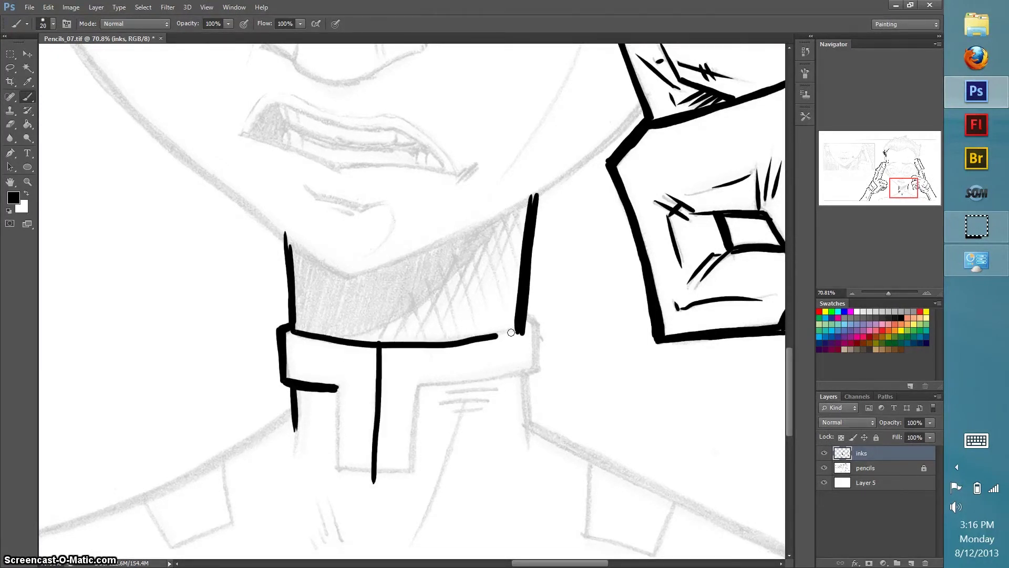
pyautogui.hotkey('ctrl', 'z')
pyautogui.moveTo(292, 330)
pyautogui.mouseDown()
pyautogui.moveTo(378, 343)
pyautogui.moveTo(517, 332)
pyautogui.mouseUp()
# Ink the outline of the collar's hanging front tab and thicken the collar's lower-left edge
pyautogui.moveTo(339, 389)
pyautogui.mouseDown()
pyautogui.moveTo(337, 467)
pyautogui.moveTo(416, 471)
pyautogui.mouseUp()
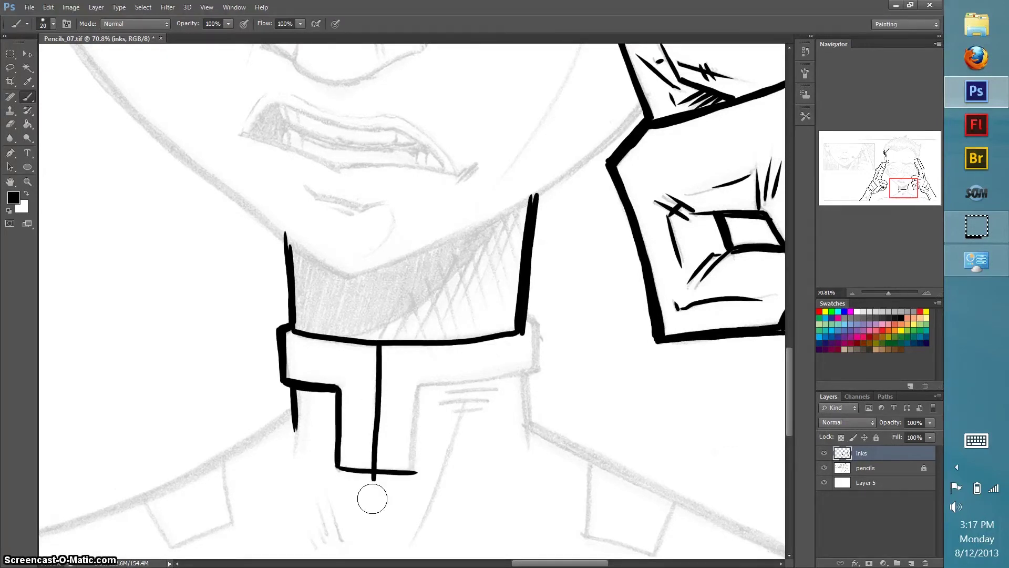
pyautogui.moveTo(419, 387); pyautogui.dragTo(413, 472)
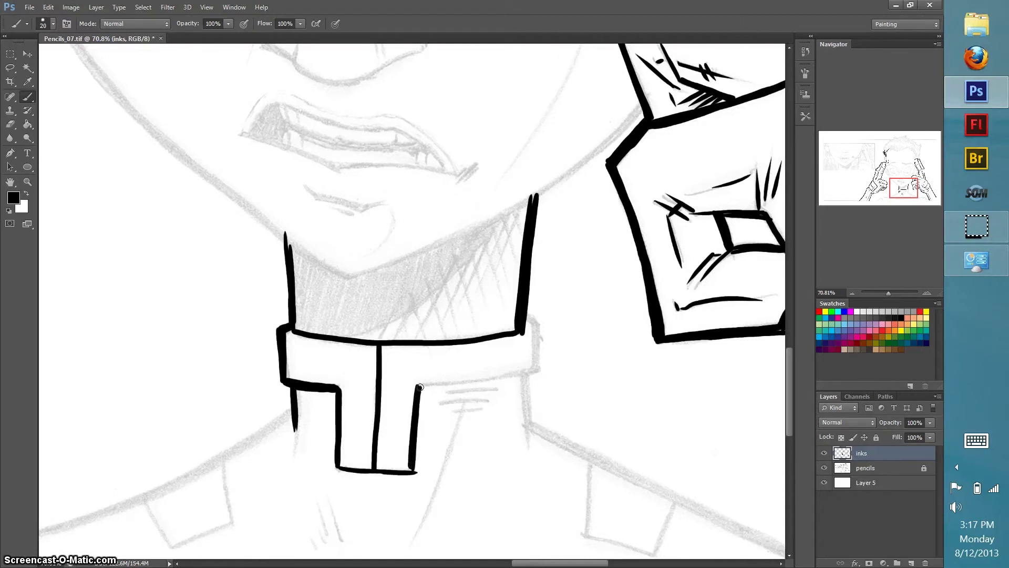
pyautogui.moveTo(335, 471); pyautogui.dragTo(415, 473)
pyautogui.moveTo(290, 387); pyautogui.dragTo(336, 391)
# Ink the collar's lower-right edge and right end, plus the neck line below it
pyautogui.moveTo(534, 367)
pyautogui.mouseDown()
pyautogui.moveTo(419, 380)
pyautogui.moveTo(430, 383)
pyautogui.mouseUp()
pyautogui.moveTo(535, 323); pyautogui.dragTo(530, 446)
pyautogui.moveTo(523, 369); pyautogui.dragTo(530, 446)
pyautogui.moveTo(530, 317); pyautogui.dragTo(521, 333)
# Add short shadow lines and a long tendon line below the collar's right half, and small crease marks below the front tab
pyautogui.moveTo(503, 387); pyautogui.dragTo(432, 397)
pyautogui.moveTo(488, 405)
pyautogui.mouseDown()
pyautogui.moveTo(433, 406)
pyautogui.moveTo(402, 552)
pyautogui.mouseUp()
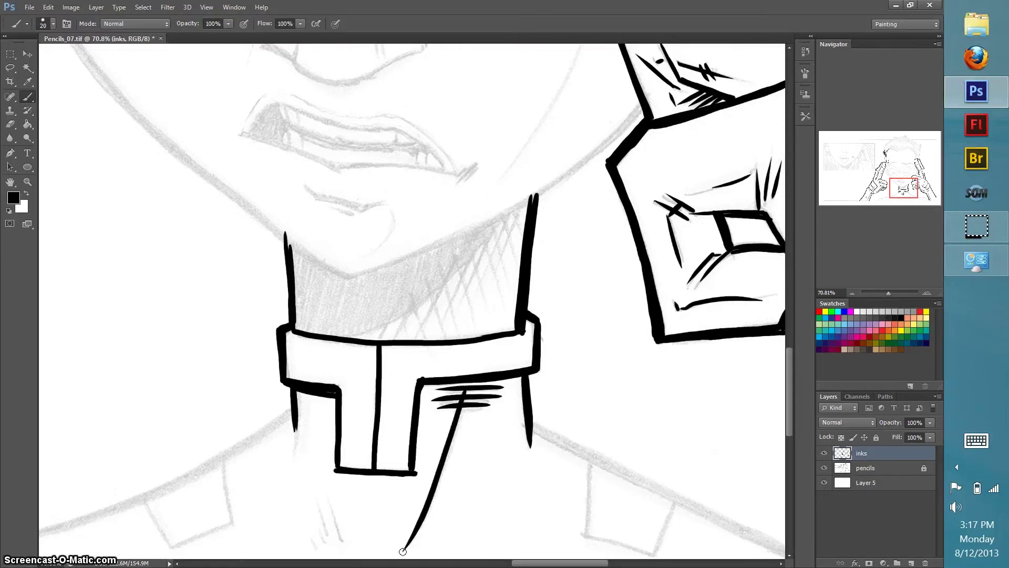
pyautogui.moveTo(338, 539)
pyautogui.mouseDown()
pyautogui.moveTo(320, 481)
pyautogui.moveTo(313, 505)
pyautogui.mouseUp()
pyautogui.moveTo(312, 544); pyautogui.dragTo(292, 528)
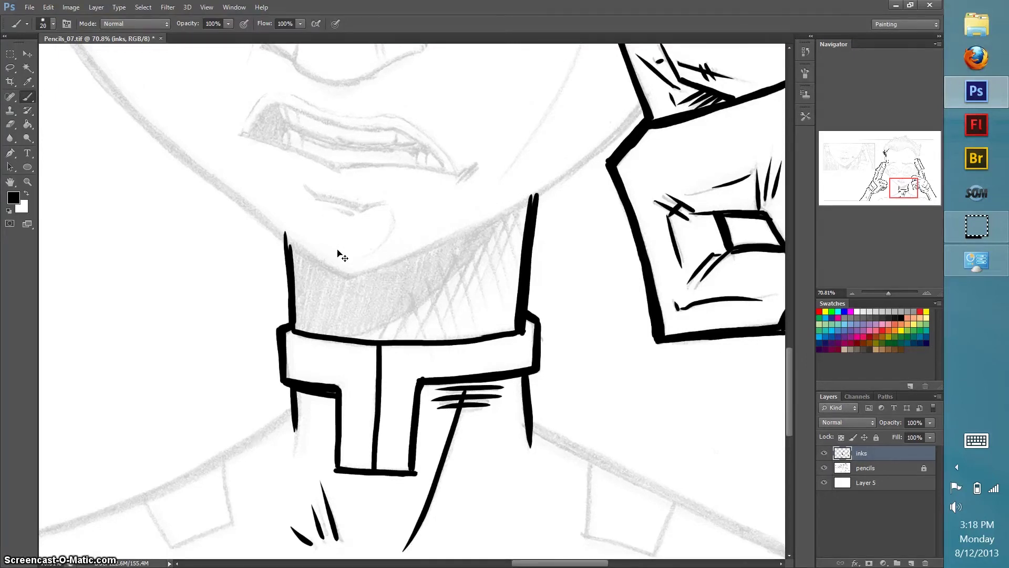
# Add a new layer above the inks layer for the jawline
pyautogui.hotkey('ctrl', 'shift', 'alt', 'n')
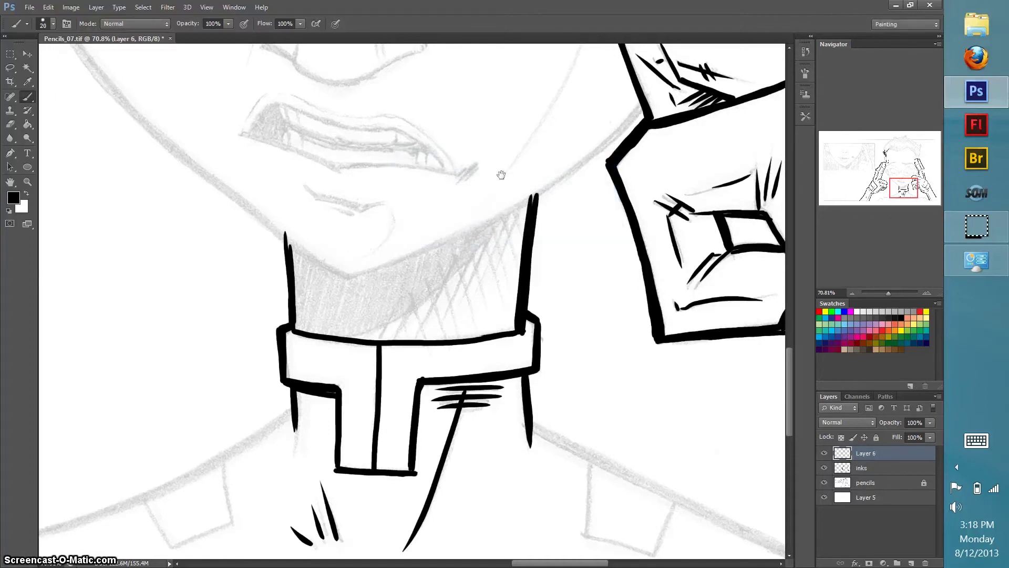
pyautogui.moveTo(799, 371); pyautogui.dragTo(799, 349)
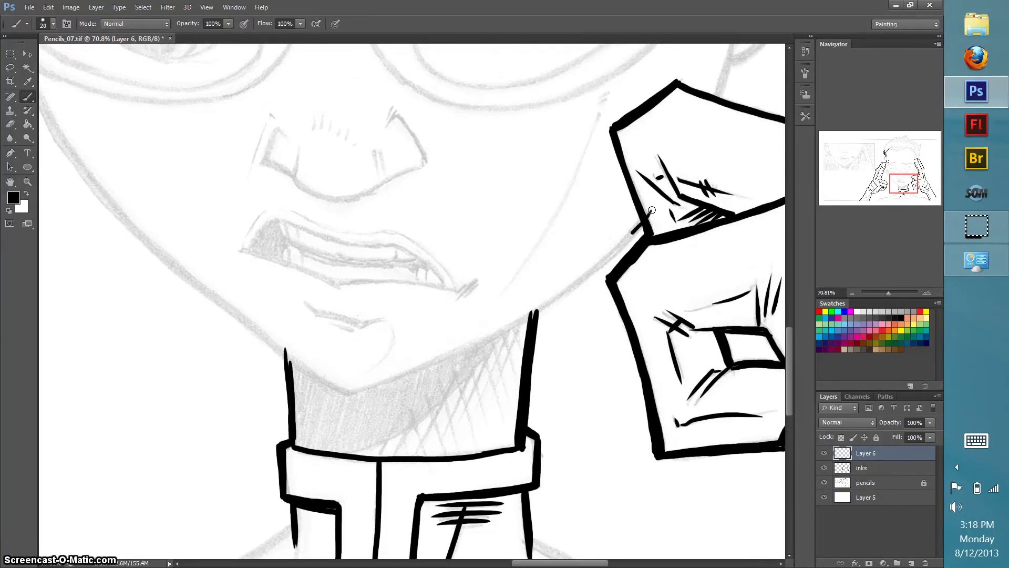
pyautogui.moveTo(653, 209); pyautogui.dragTo(446, 359)
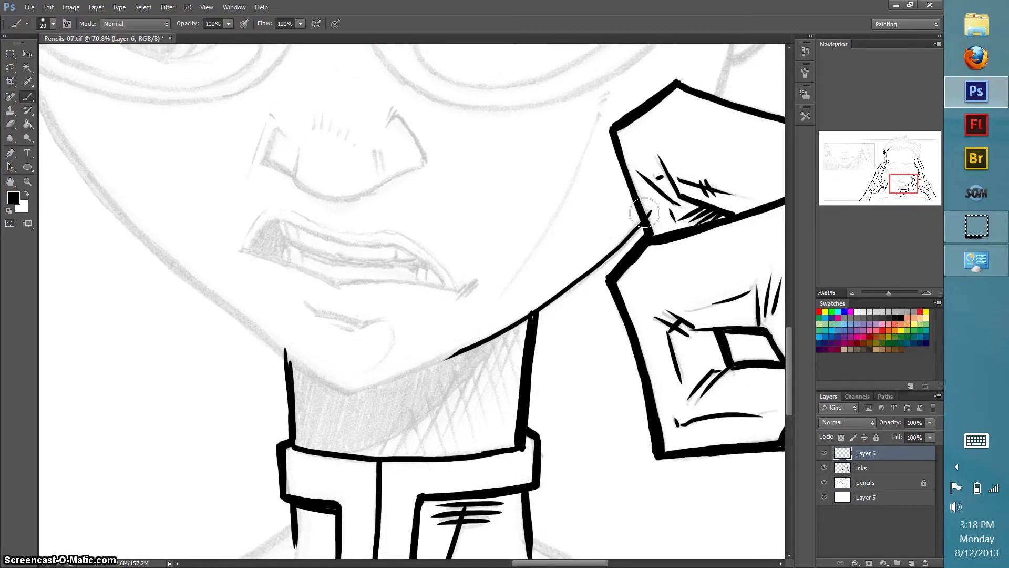
pyautogui.hotkey('ctrl', 'z')
pyautogui.moveTo(648, 219); pyautogui.dragTo(351, 390)
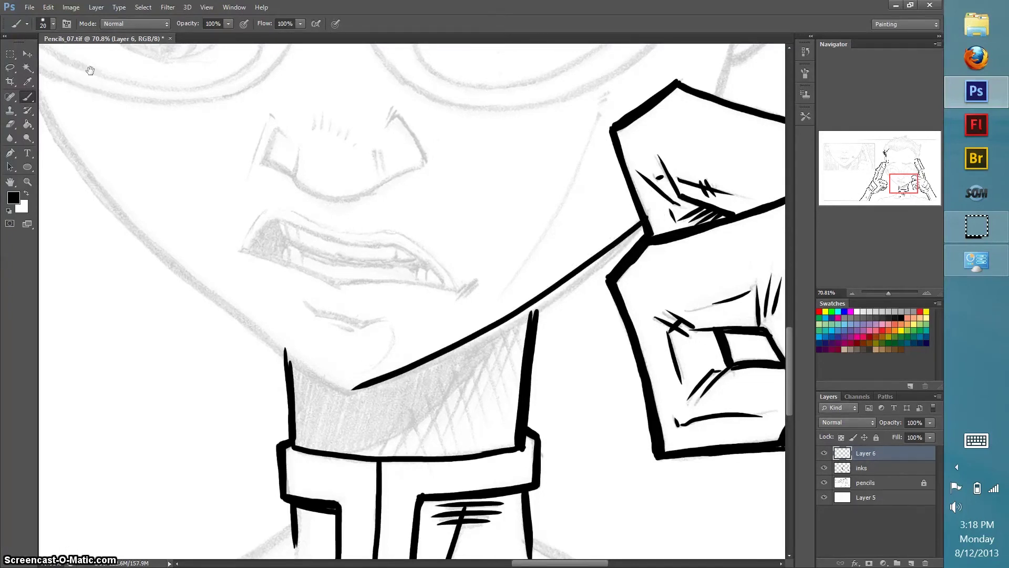
pyautogui.moveTo(90, 71); pyautogui.dragTo(95, 23)
pyautogui.hotkey('ctrl', 'z')
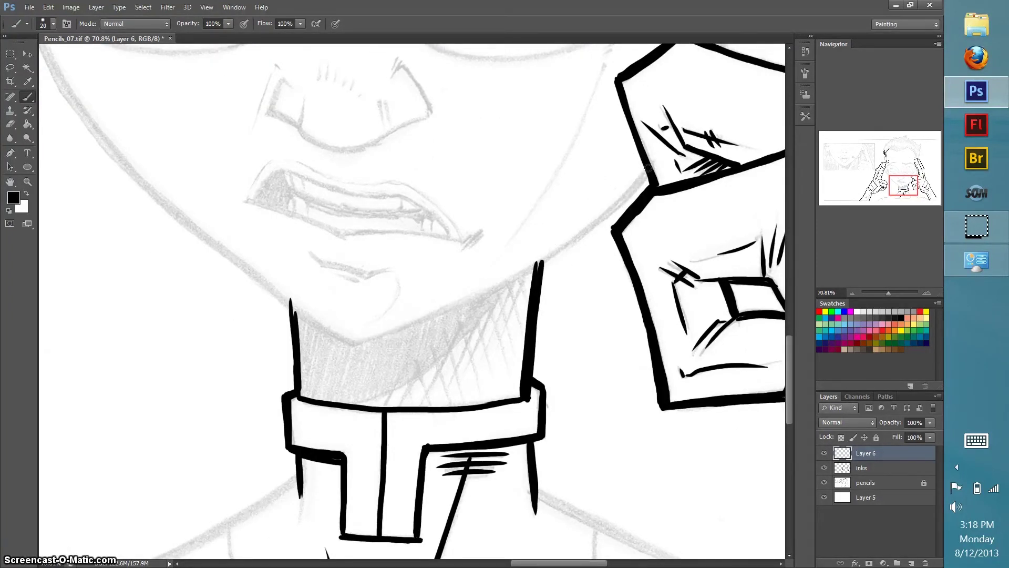
pyautogui.moveTo(648, 168); pyautogui.dragTo(351, 339)
pyautogui.hotkey('ctrl', 'z')
pyautogui.moveTo(652, 160)
pyautogui.mouseDown()
pyautogui.moveTo(621, 199)
pyautogui.moveTo(346, 340)
pyautogui.mouseUp()
pyautogui.hotkey('ctrl', 'z')
pyautogui.moveTo(651, 163)
pyautogui.mouseDown()
pyautogui.moveTo(600, 216)
pyautogui.moveTo(478, 288)
pyautogui.mouseUp()
pyautogui.moveTo(542, 259); pyautogui.dragTo(337, 338)
pyautogui.hotkey('ctrl', 'z')
pyautogui.hotkey('ctrl', 'z')
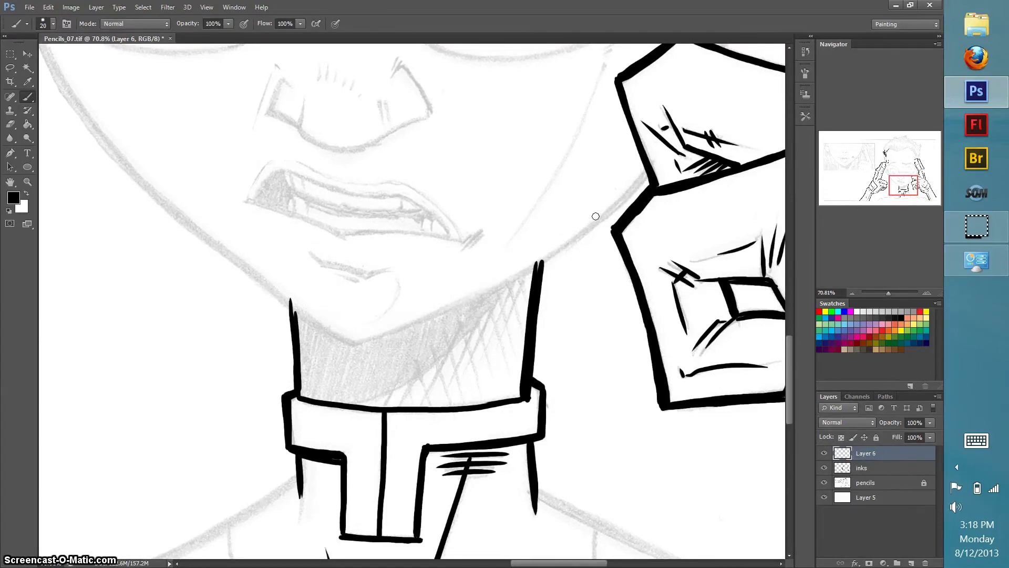
pyautogui.moveTo(652, 162); pyautogui.dragTo(350, 344)
pyautogui.hotkey('ctrl', 'z')
pyautogui.moveTo(592, 230); pyautogui.dragTo(643, 346)
pyautogui.moveTo(701, 303)
pyautogui.mouseDown()
pyautogui.moveTo(540, 405)
pyautogui.moveTo(410, 471)
pyautogui.moveTo(462, 445)
pyautogui.mouseUp()
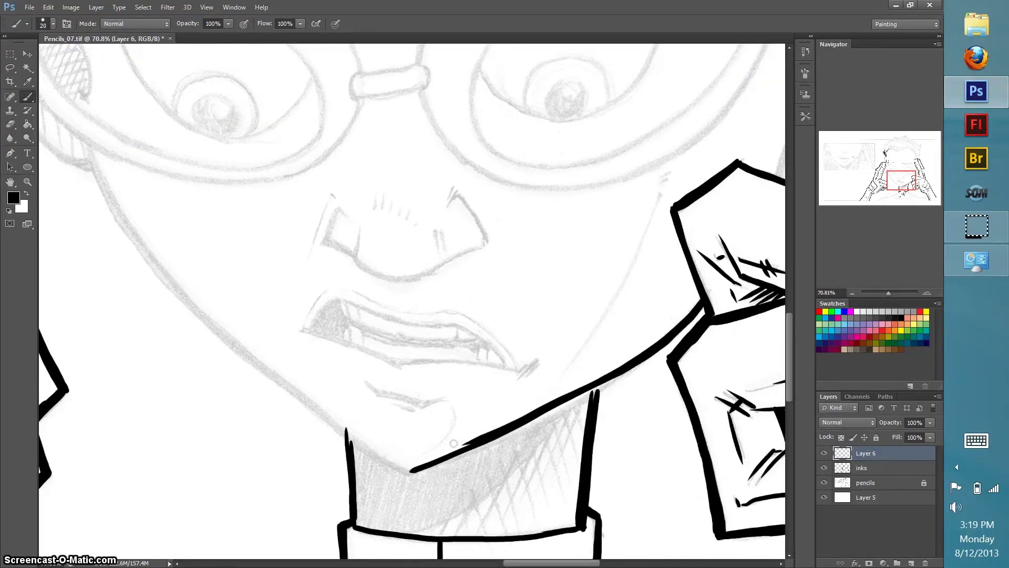
pyautogui.hotkey('ctrl', 'alt', 'z')
pyautogui.hotkey('ctrl', 'alt', 'z')
pyautogui.moveTo(708, 294)
pyautogui.mouseDown()
pyautogui.moveTo(602, 385)
pyautogui.moveTo(403, 469)
pyautogui.moveTo(627, 373)
pyautogui.mouseUp()
pyautogui.hotkey('ctrl', 'z')
pyautogui.moveTo(705, 300)
pyautogui.mouseDown()
pyautogui.moveTo(651, 354)
pyautogui.moveTo(585, 391)
pyautogui.mouseUp()
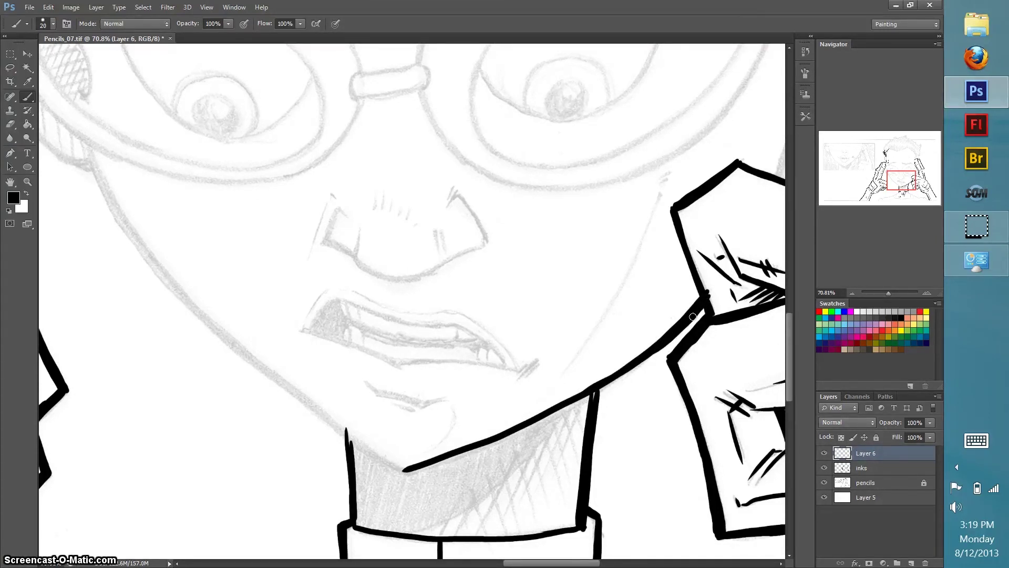
pyautogui.hotkey('ctrl', 'z')
# Ink the right jawline from the curled finger to the chin, and the curved edge of the shadow across the neck
pyautogui.moveTo(704, 299)
pyautogui.mouseDown()
pyautogui.moveTo(626, 371)
pyautogui.moveTo(408, 469)
pyautogui.mouseUp()
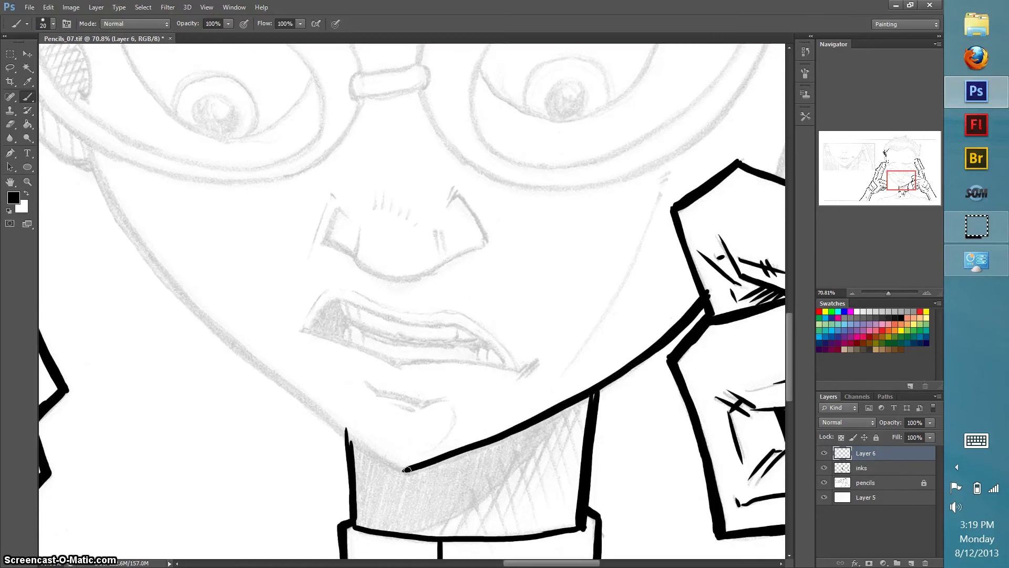
pyautogui.moveTo(413, 533)
pyautogui.mouseDown()
pyautogui.moveTo(499, 486)
pyautogui.moveTo(571, 403)
pyautogui.mouseUp()
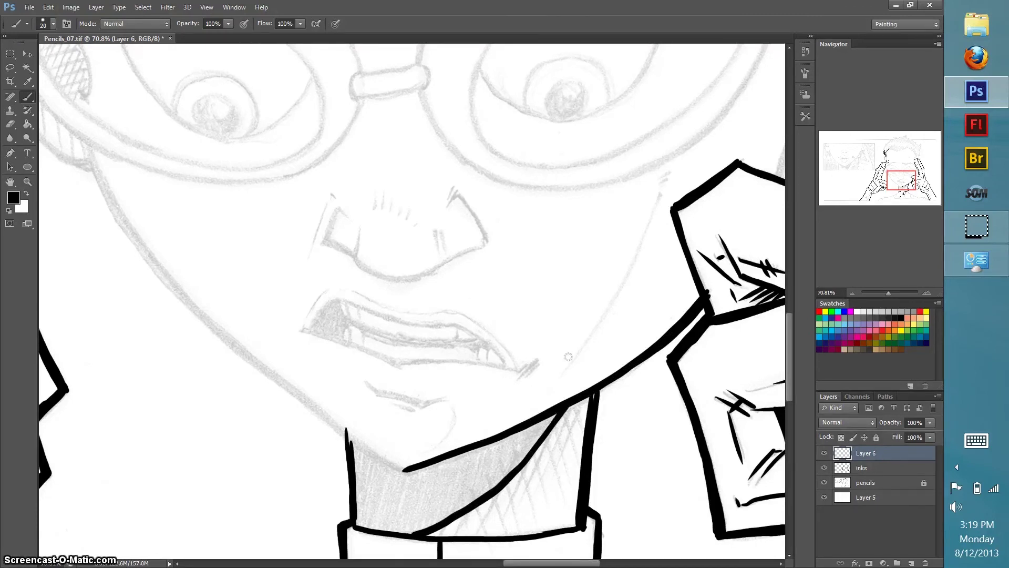
# Cross-hatch the neck along the shadow's curved edge, from the collar up to the right jawline
pyautogui.moveTo(467, 513); pyautogui.dragTo(456, 534)
pyautogui.moveTo(501, 490); pyautogui.dragTo(477, 533)
pyautogui.moveTo(528, 461); pyautogui.dragTo(502, 516)
pyautogui.moveTo(548, 435); pyautogui.dragTo(527, 492)
pyautogui.moveTo(567, 410)
pyautogui.mouseDown()
pyautogui.moveTo(529, 508)
pyautogui.moveTo(547, 497)
pyautogui.mouseUp()
pyautogui.moveTo(449, 508); pyautogui.dragTo(462, 529)
pyautogui.moveTo(467, 491)
pyautogui.mouseDown()
pyautogui.moveTo(481, 523)
pyautogui.moveTo(503, 528)
pyautogui.mouseUp()
pyautogui.moveTo(499, 467)
pyautogui.mouseDown()
pyautogui.moveTo(519, 523)
pyautogui.moveTo(540, 519)
pyautogui.mouseUp()
pyautogui.moveTo(531, 445); pyautogui.dragTo(567, 497)
pyautogui.moveTo(551, 427); pyautogui.dragTo(582, 489)
pyautogui.moveTo(554, 408)
pyautogui.mouseDown()
pyautogui.moveTo(580, 461)
pyautogui.moveTo(584, 435)
pyautogui.mouseUp()
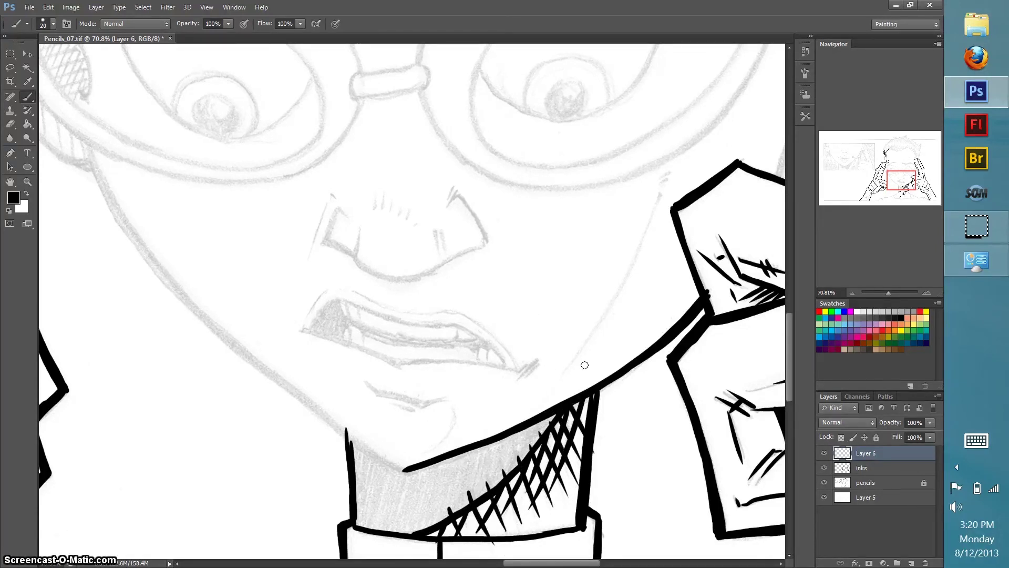
# Ink the left jawline as a bold curve from the glasses down to the neck
pyautogui.hscroll(-3, 706, 453)
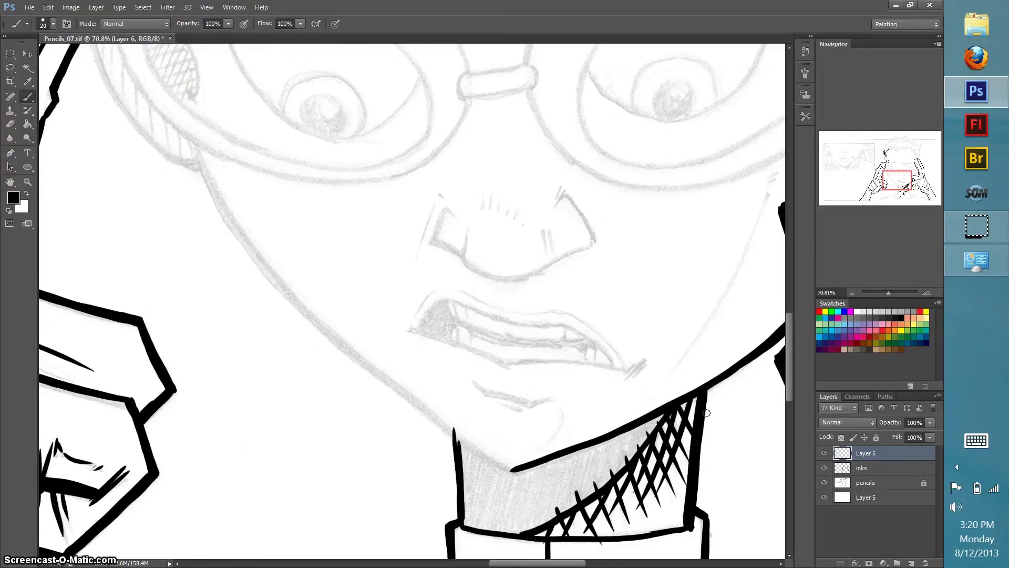
pyautogui.moveTo(199, 151)
pyautogui.mouseDown()
pyautogui.moveTo(263, 279)
pyautogui.moveTo(502, 456)
pyautogui.mouseUp()
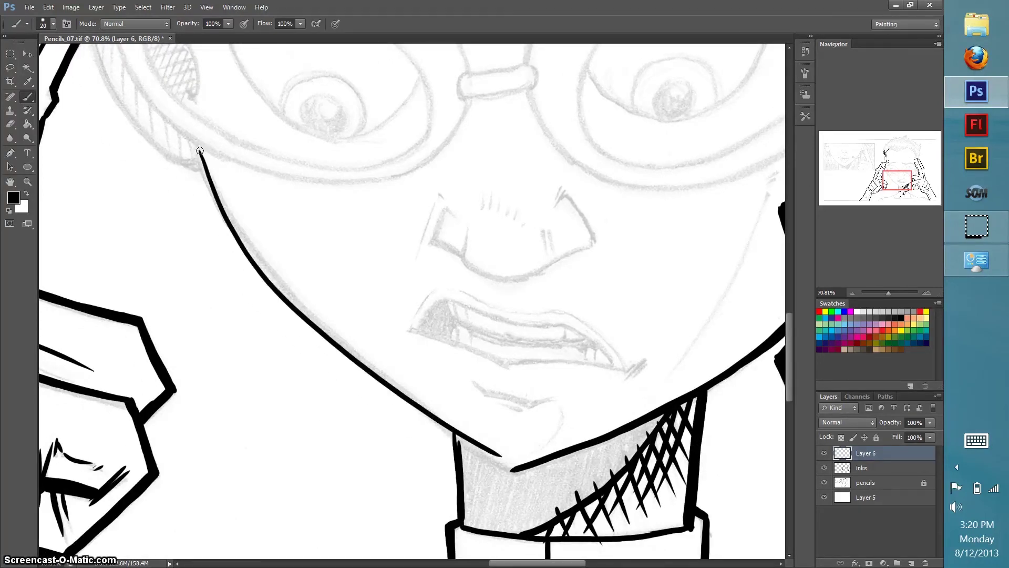
pyautogui.hotkey('ctrl', 'z')
pyautogui.moveTo(197, 145)
pyautogui.mouseDown()
pyautogui.moveTo(443, 424)
pyautogui.moveTo(514, 470)
pyautogui.moveTo(203, 169)
pyautogui.mouseUp()
pyautogui.moveTo(196, 144)
pyautogui.mouseDown()
pyautogui.moveTo(224, 217)
pyautogui.moveTo(455, 440)
pyautogui.mouseUp()
# Fill the neck shadow beneath the chin with solid black and merge the new layer into the inks layer
pyautogui.moveTo(648, 426); pyautogui.dragTo(593, 489)
pyautogui.moveTo(636, 444)
pyautogui.mouseDown()
pyautogui.moveTo(560, 513)
pyautogui.moveTo(523, 527)
pyautogui.moveTo(649, 427)
pyautogui.moveTo(526, 475)
pyautogui.moveTo(504, 494)
pyautogui.moveTo(570, 474)
pyautogui.moveTo(504, 501)
pyautogui.moveTo(465, 473)
pyautogui.moveTo(510, 475)
pyautogui.moveTo(491, 470)
pyautogui.moveTo(467, 495)
pyautogui.moveTo(523, 533)
pyautogui.moveTo(481, 505)
pyautogui.moveTo(483, 460)
pyautogui.mouseUp()
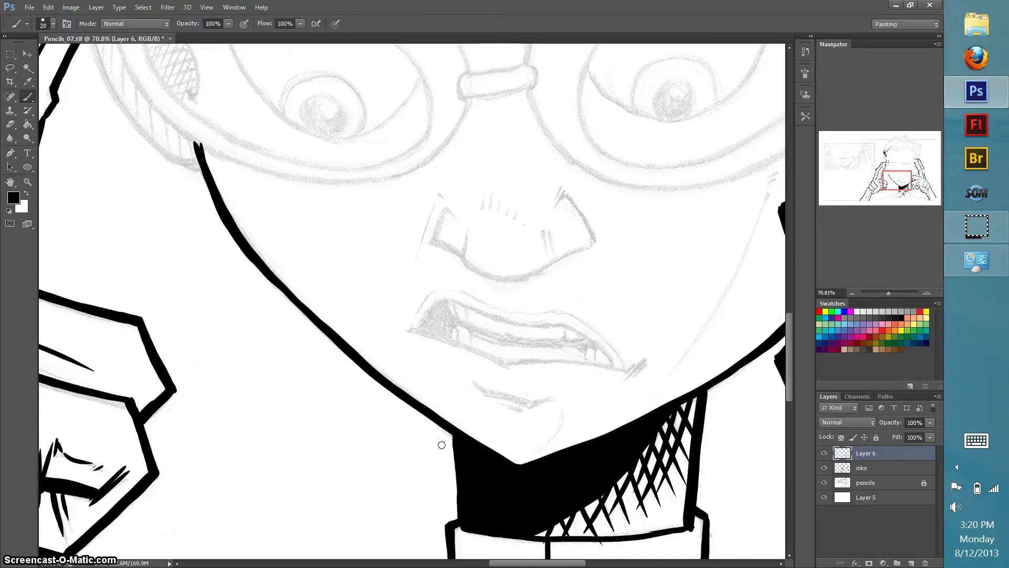
pyautogui.hotkey('ctrl', 'e')
pyautogui.hotkey('ctrl', '0')
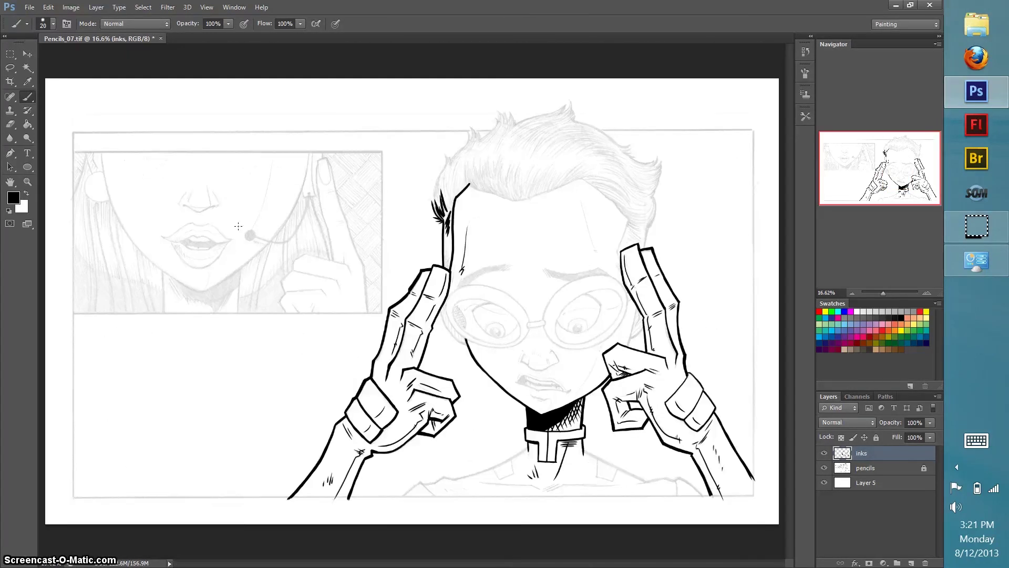